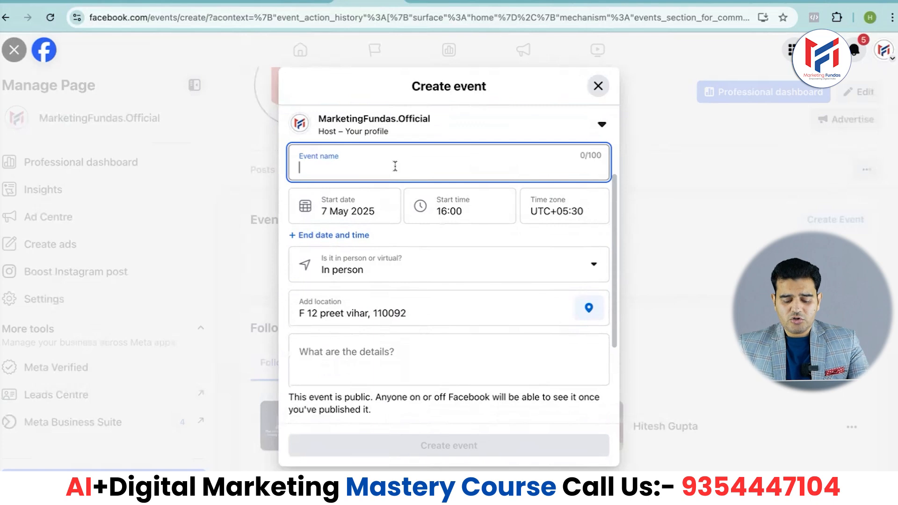
# Name the event "Digital Marketing with AI Skill of 2025"
pyautogui.write('Digital Marketing')
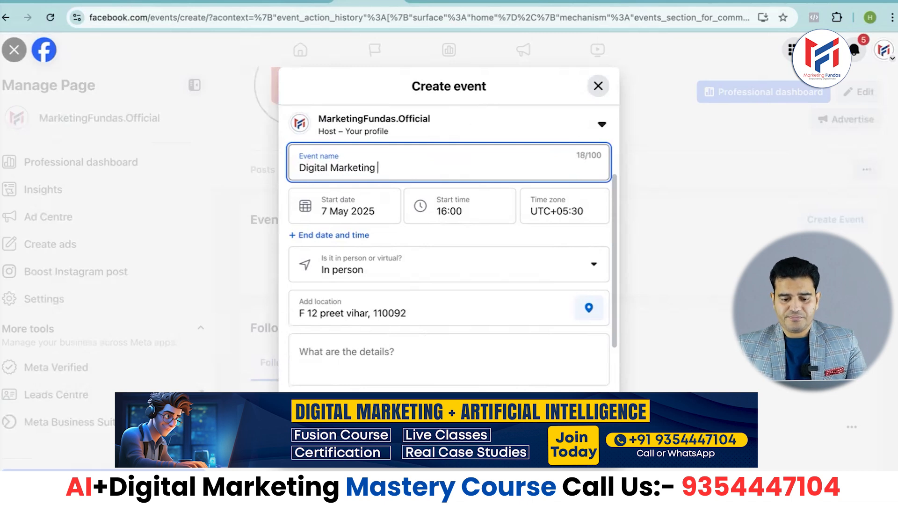
pyautogui.write(' with ')
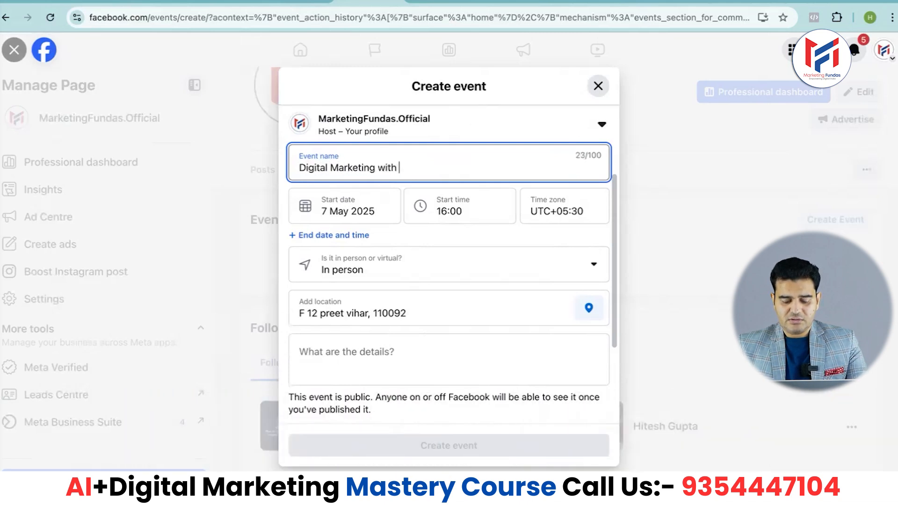
pyautogui.write('AI ')
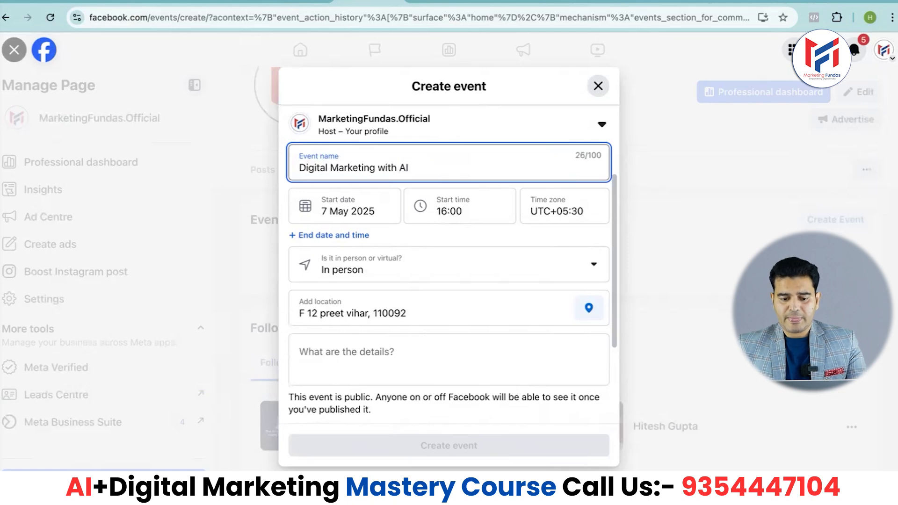
pyautogui.write('Skill')
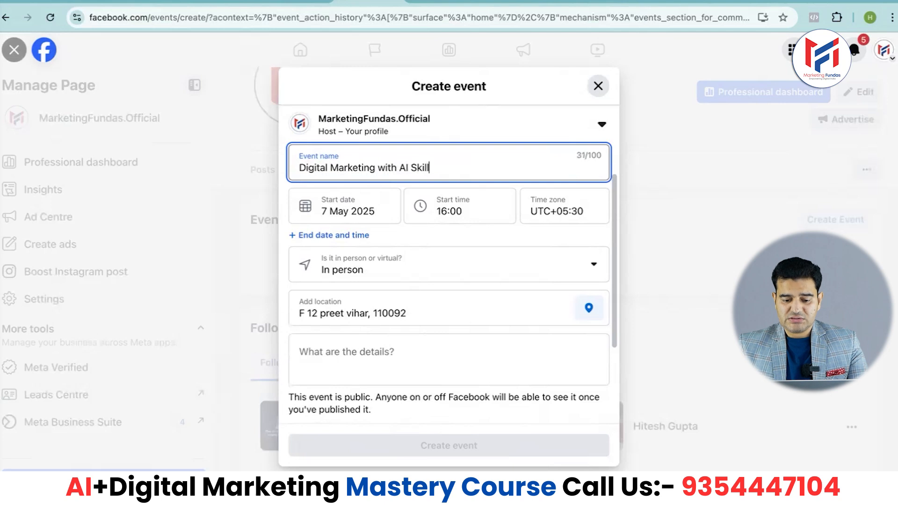
pyautogui.write(' of 2025')
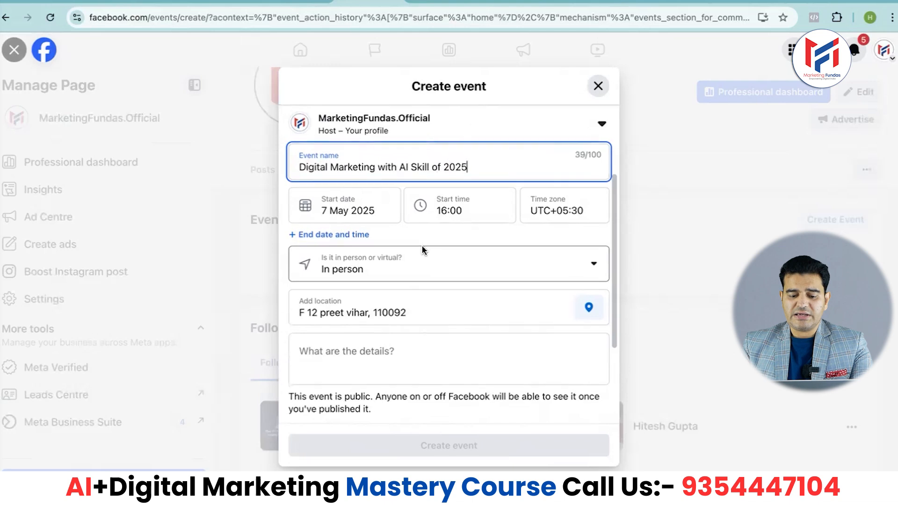
# Set the event's start date to 11 May 2025 and its start time to 13:00
pyautogui.scroll(-1, 423, 251)
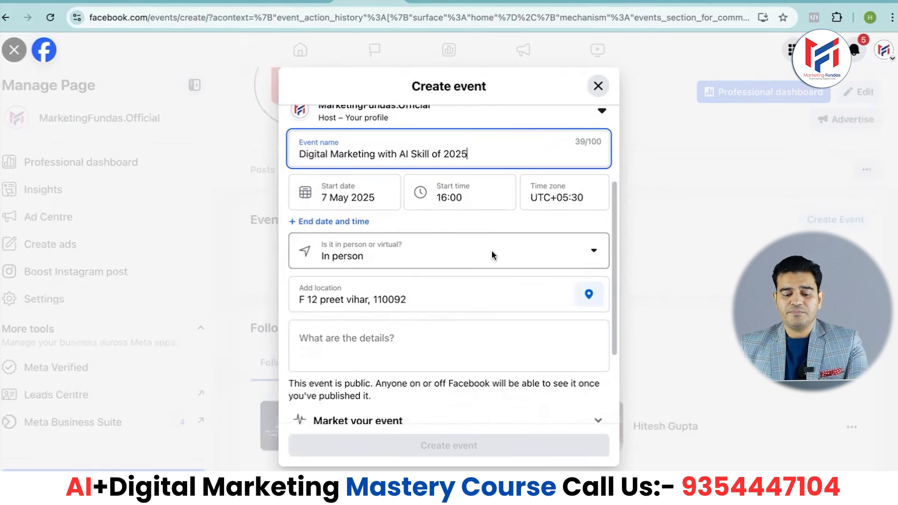
pyautogui.scroll(-2, 491, 250)
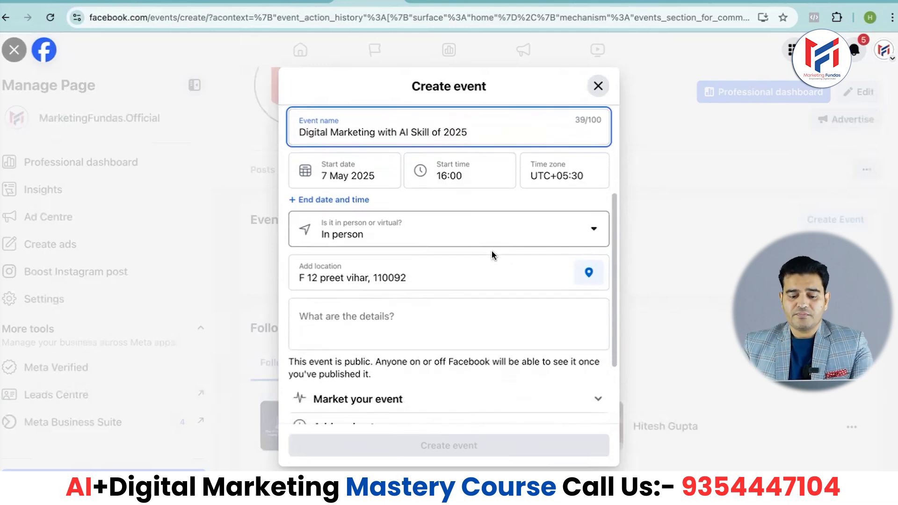
pyautogui.click(339, 175)
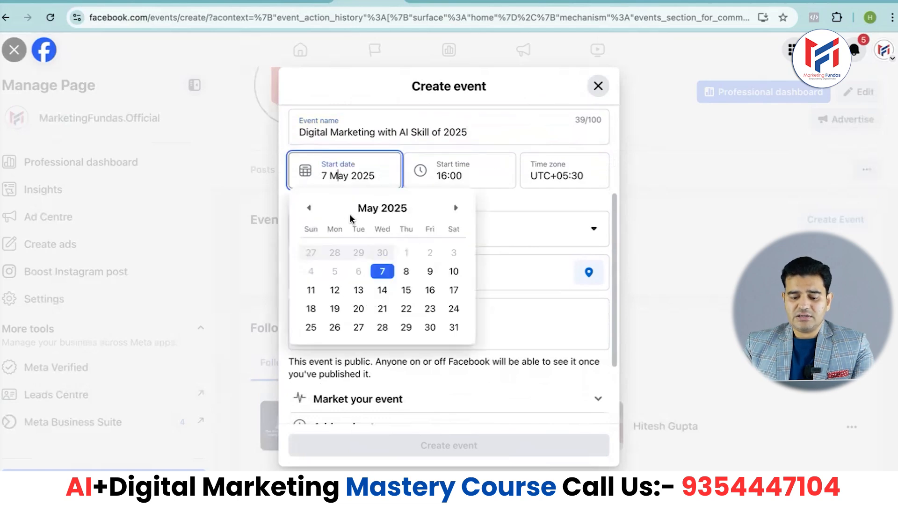
pyautogui.click(311, 291)
pyautogui.click(446, 176)
pyautogui.scroll(-5, 448, 303)
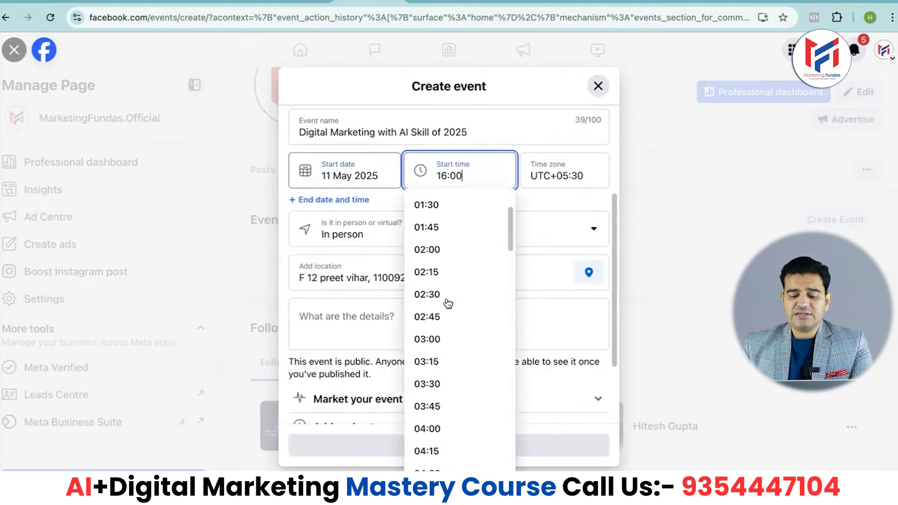
pyautogui.scroll(-10, 448, 303)
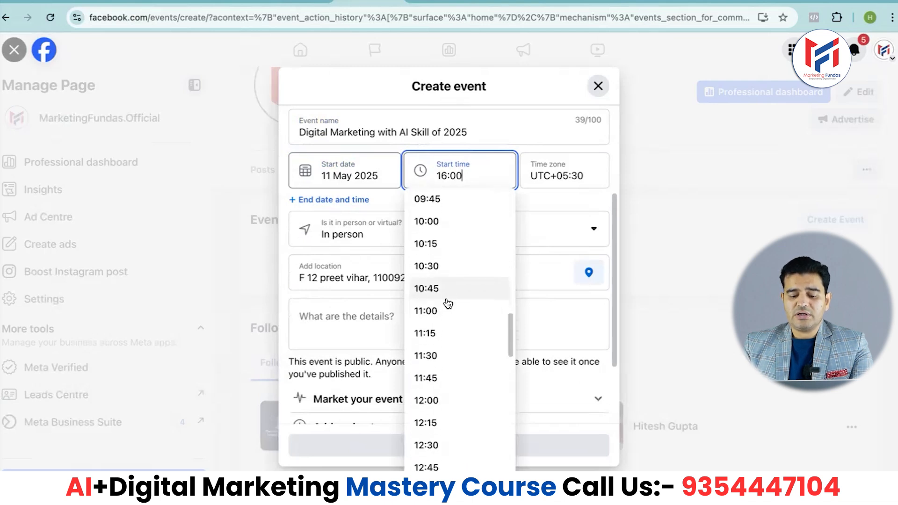
pyautogui.scroll(-3, 447, 303)
pyautogui.scroll(-1, 448, 303)
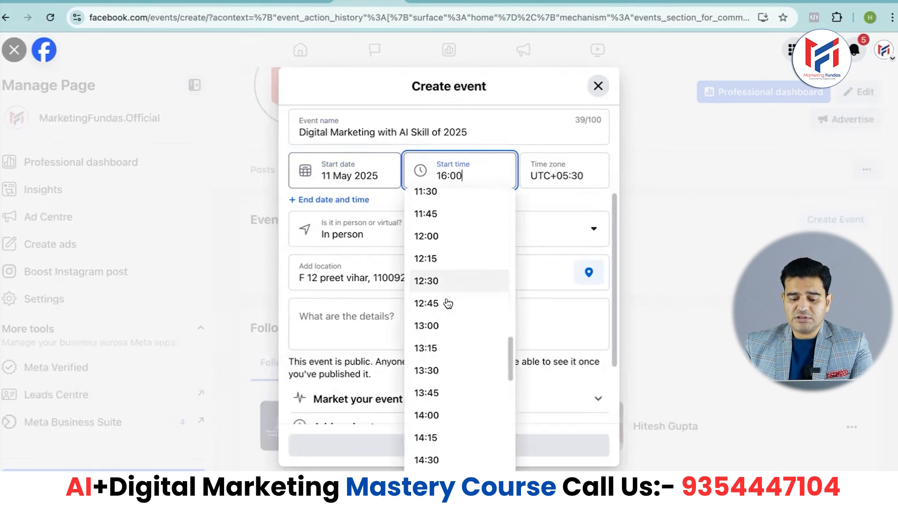
pyautogui.scroll(-2, 448, 303)
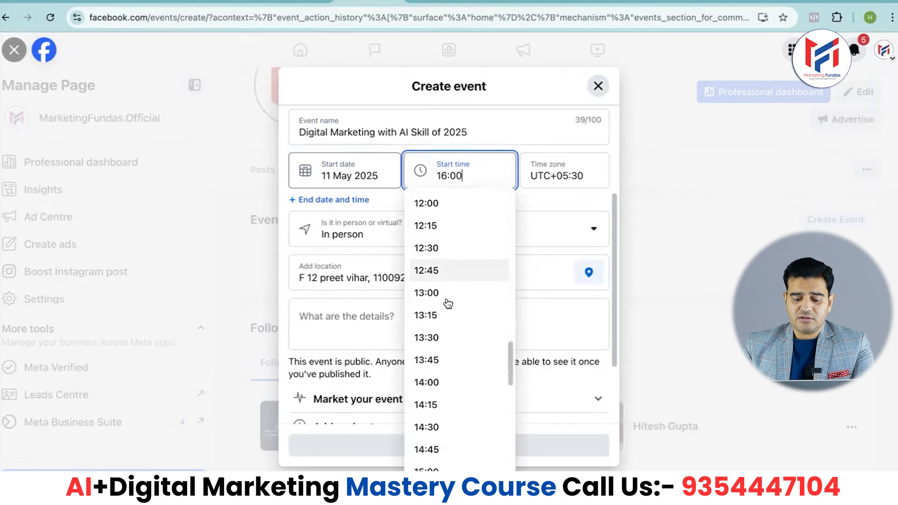
pyautogui.scroll(-4, 447, 303)
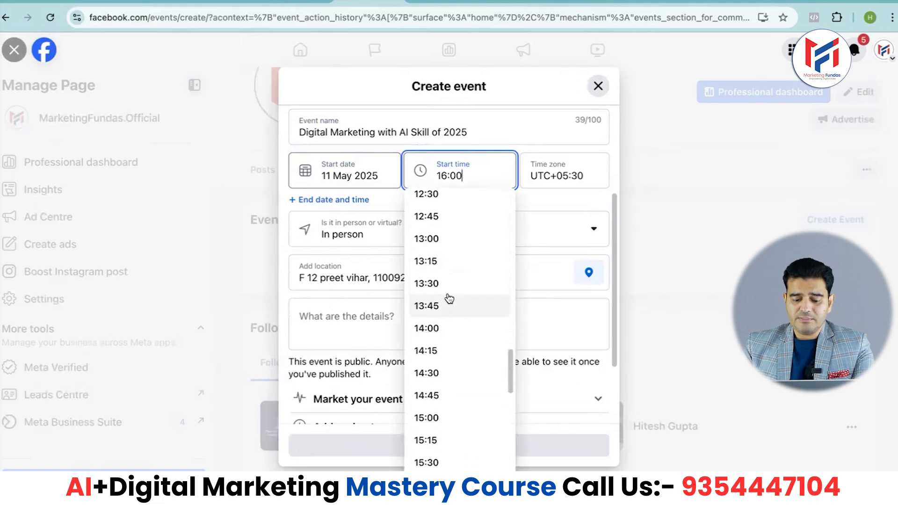
pyautogui.click(427, 237)
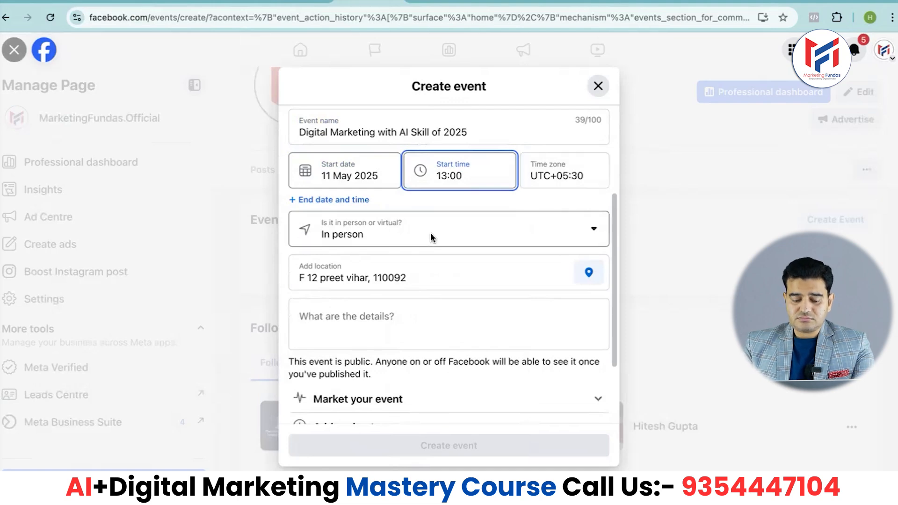
# Add an end date and time to the event and set the end time to 15:00
pyautogui.click(295, 202)
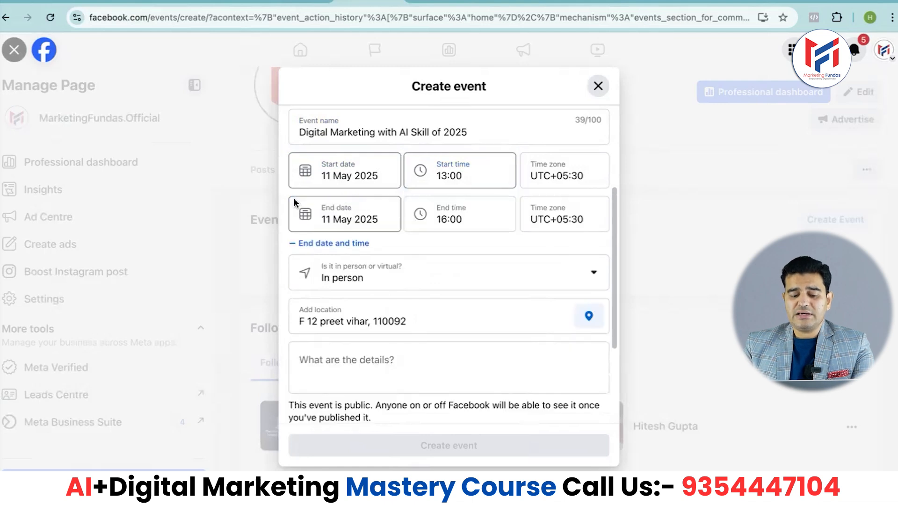
pyautogui.click(454, 219)
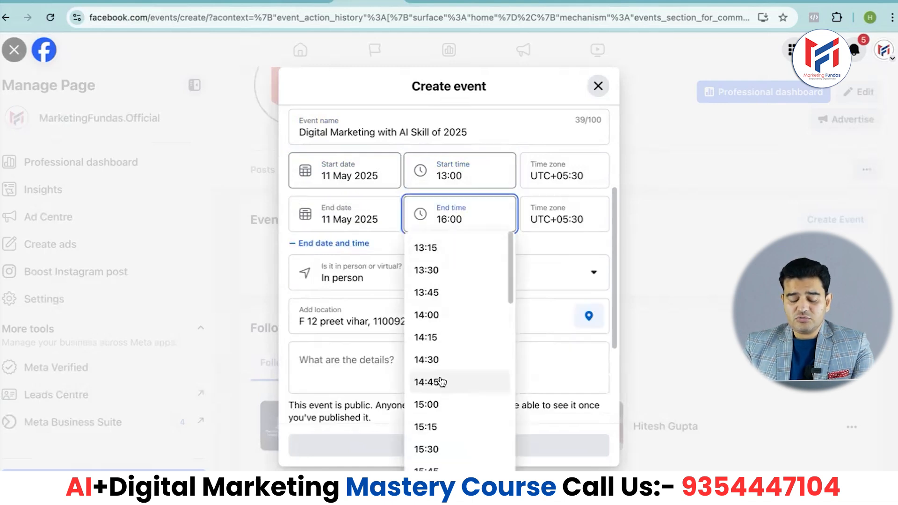
pyautogui.scroll(-5, 441, 382)
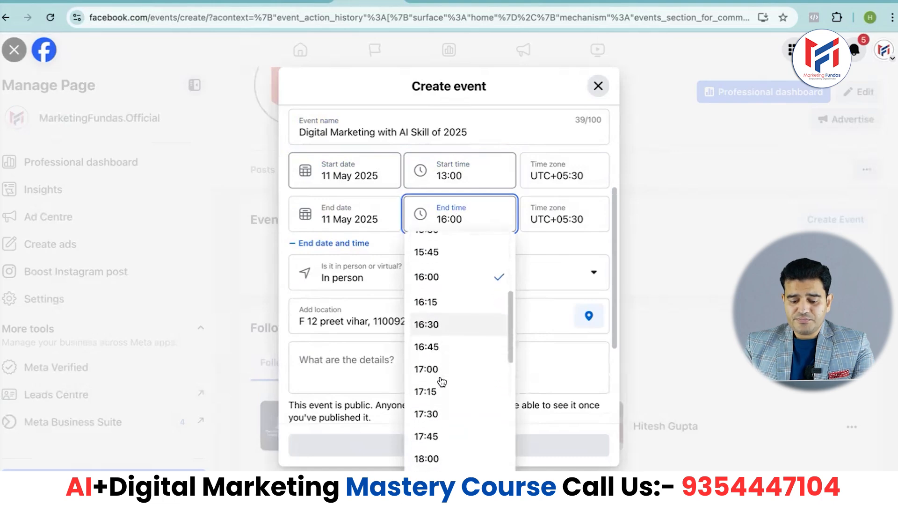
pyautogui.scroll(-3, 441, 381)
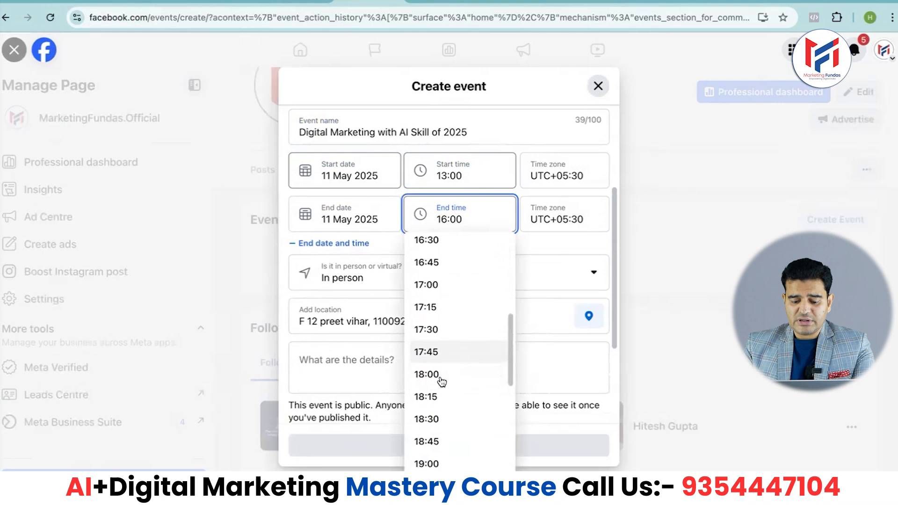
pyautogui.scroll(3, 435, 380)
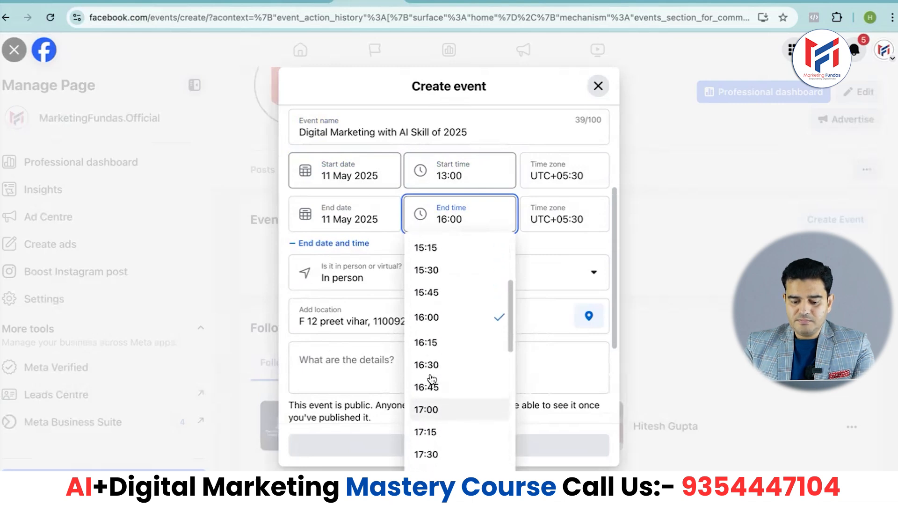
pyautogui.scroll(4, 431, 379)
pyautogui.scroll(1, 432, 379)
pyautogui.scroll(-1, 432, 371)
pyautogui.click(432, 374)
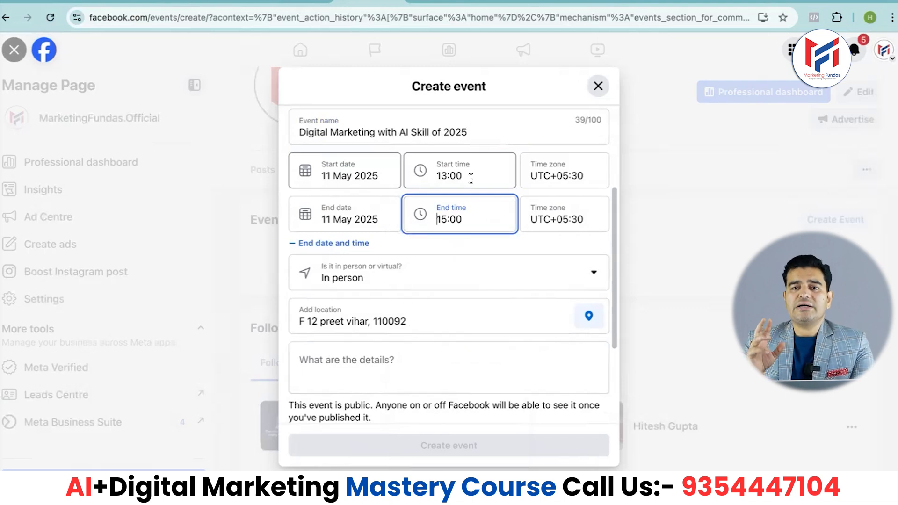
# Change the event from in person to virtual and choose Facebook Live as the way to attend
pyautogui.scroll(-1, 468, 211)
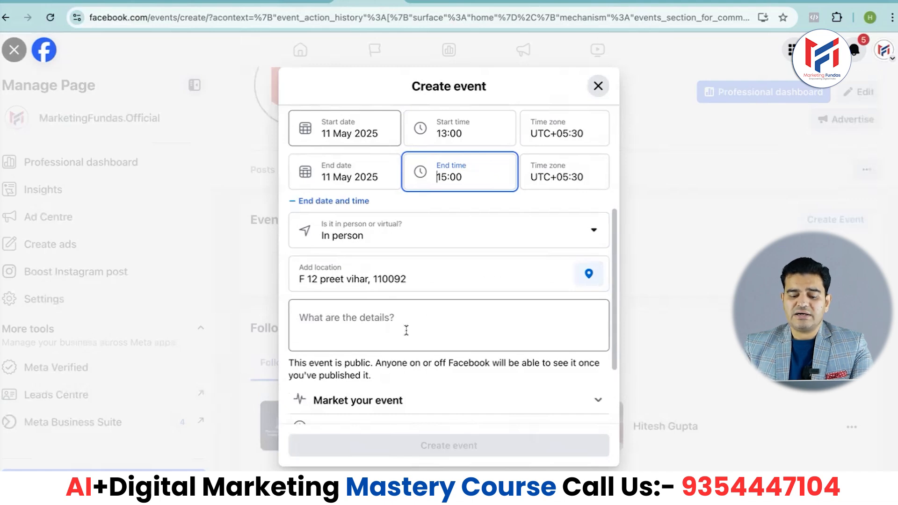
pyautogui.scroll(-3, 405, 330)
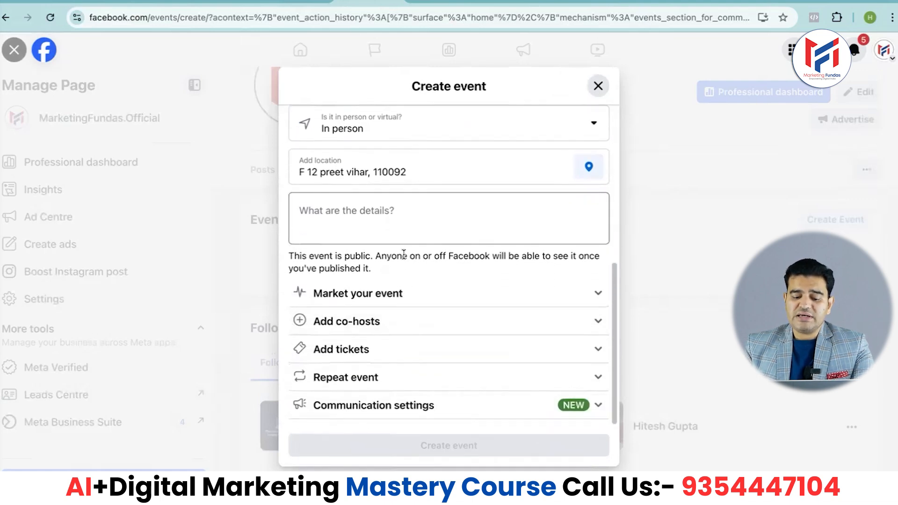
pyautogui.scroll(3, 402, 275)
pyautogui.scroll(1, 402, 275)
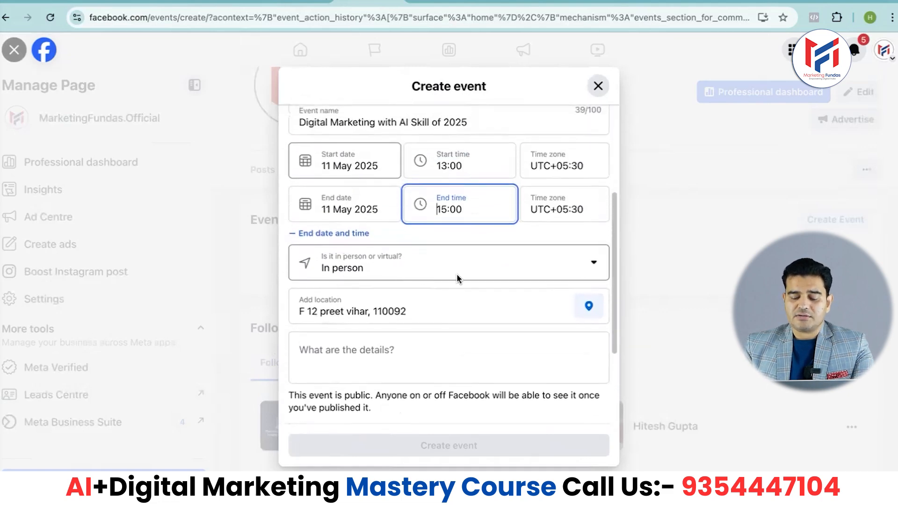
pyautogui.click(594, 266)
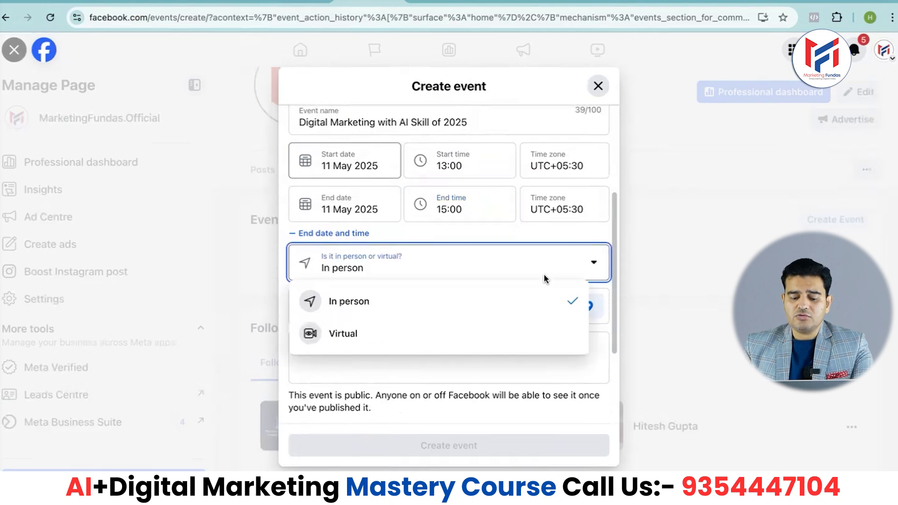
pyautogui.click(345, 339)
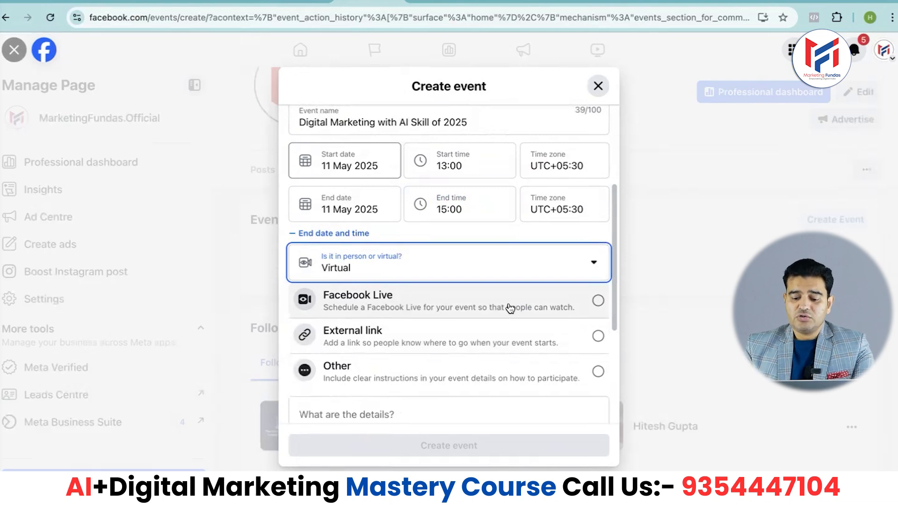
pyautogui.click(598, 303)
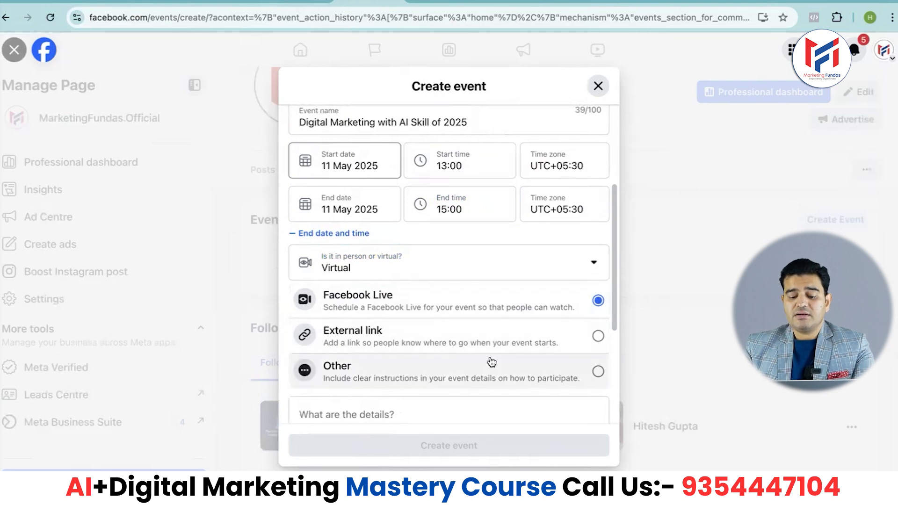
pyautogui.click(598, 337)
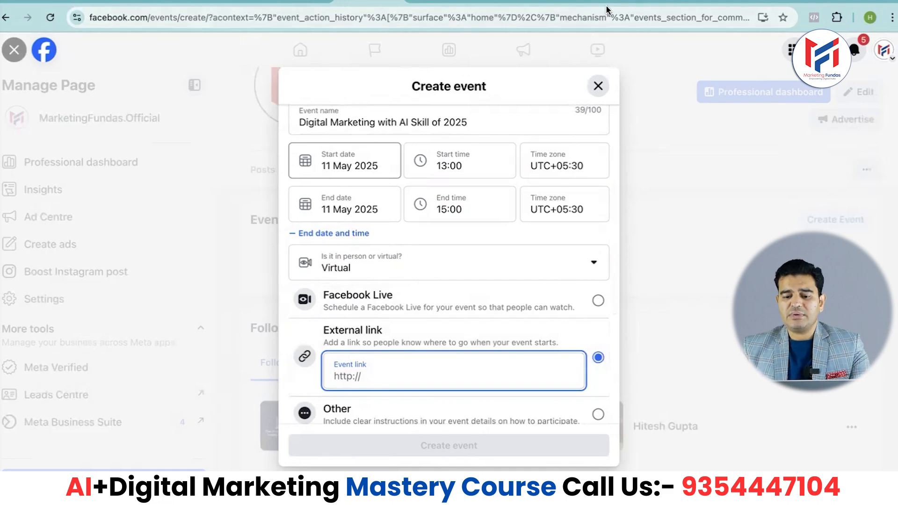
pyautogui.click(578, 2)
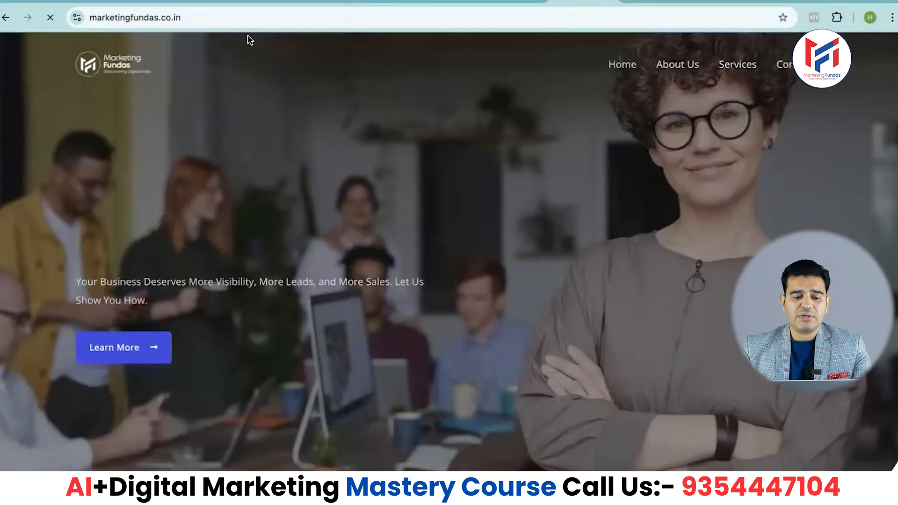
pyautogui.click(230, 19)
pyautogui.hotkey('ctrl', 'c')
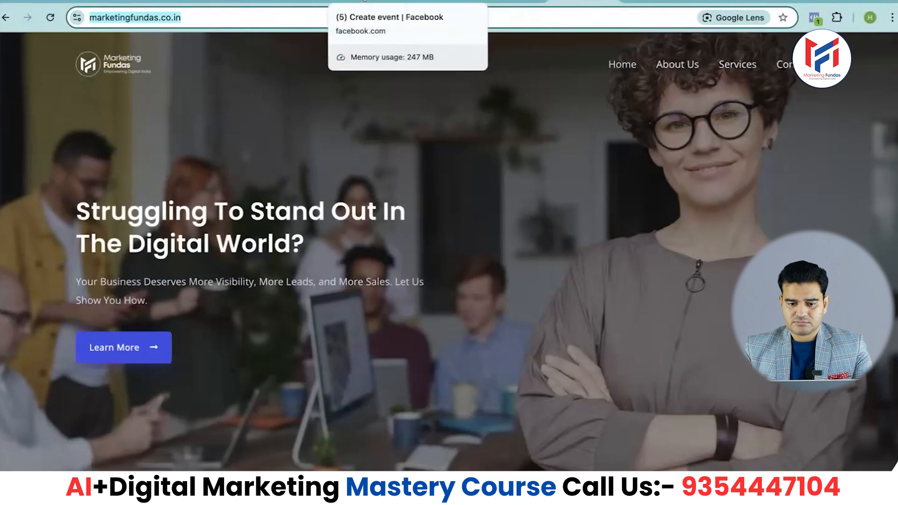
pyautogui.click(440, 2)
pyautogui.hotkey('ctrl', 'v')
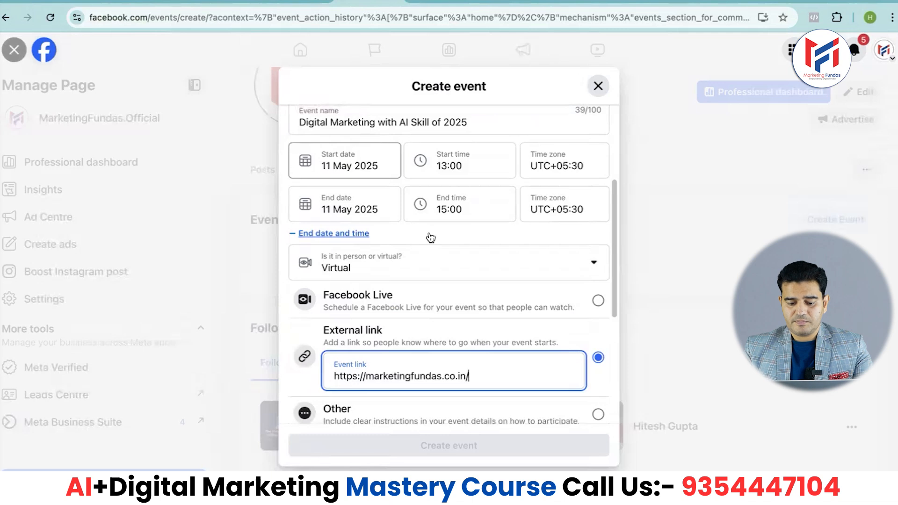
# Open the event's details description for editing
pyautogui.scroll(-3, 445, 401)
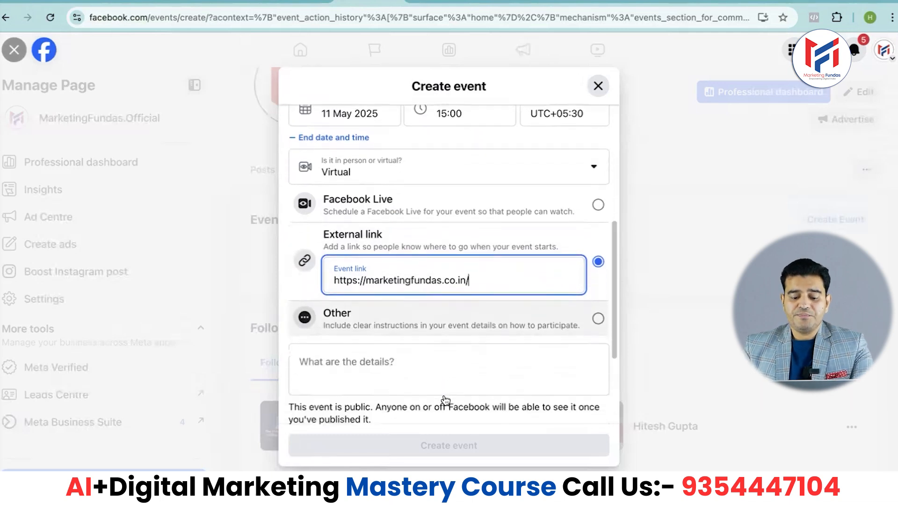
pyautogui.click(381, 337)
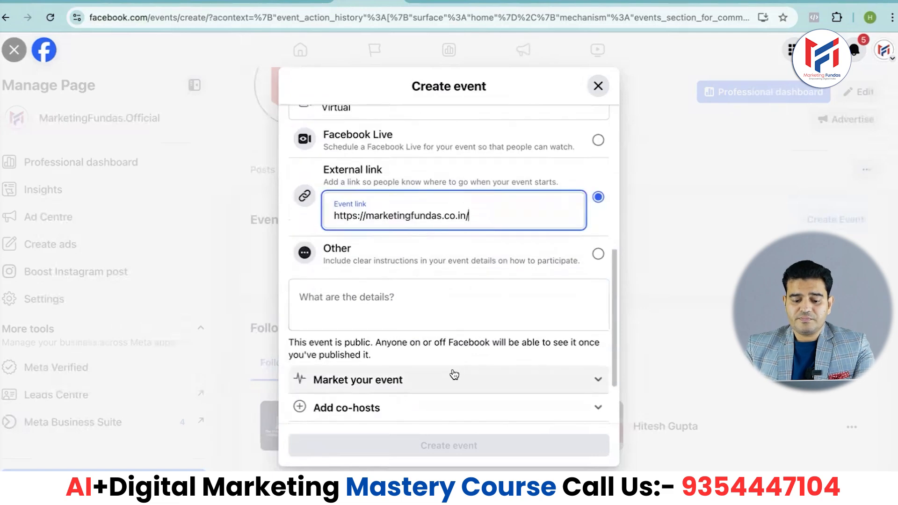
pyautogui.click(337, 304)
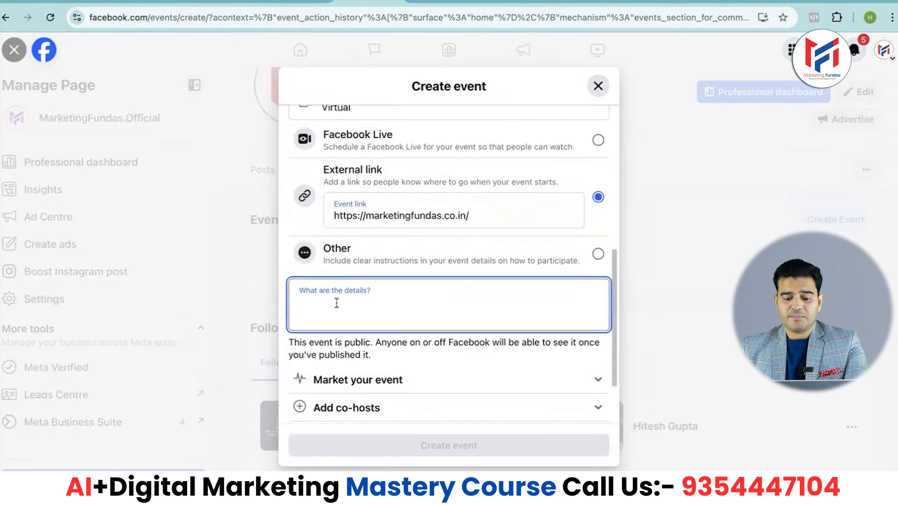
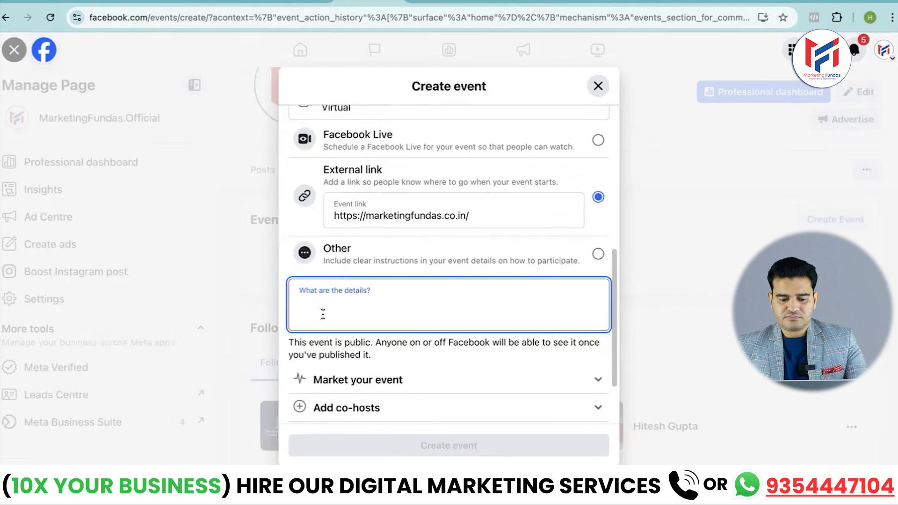
# Enter the event details as "This workshop is for digital marketing and ai"
pyautogui.write('This')
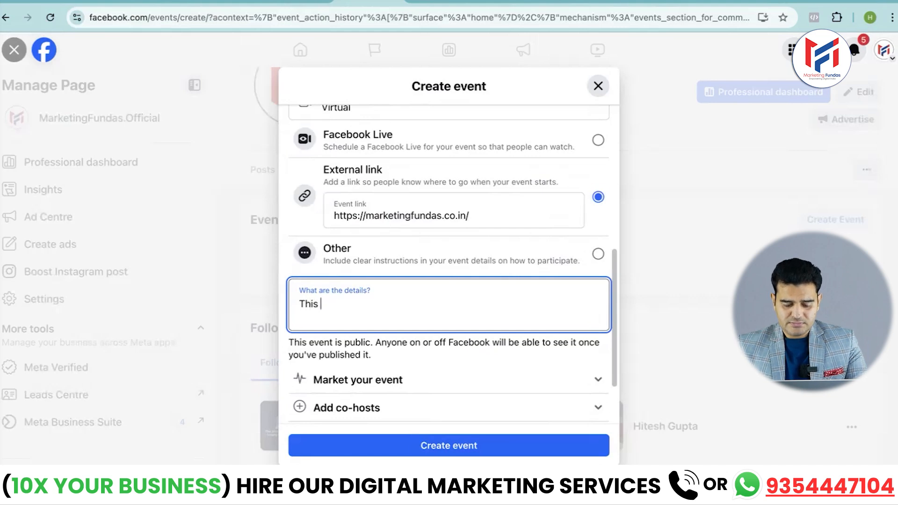
pyautogui.write(' wor')
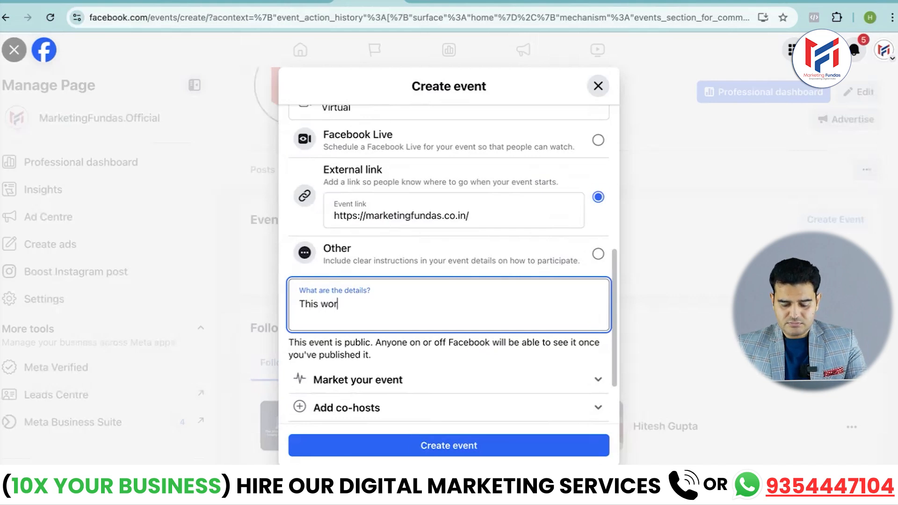
pyautogui.write('kshop is')
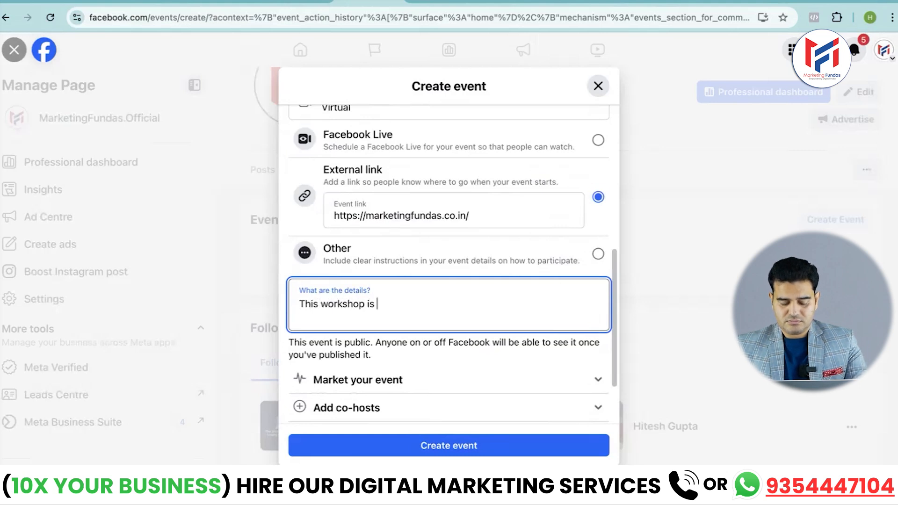
pyautogui.write('for ')
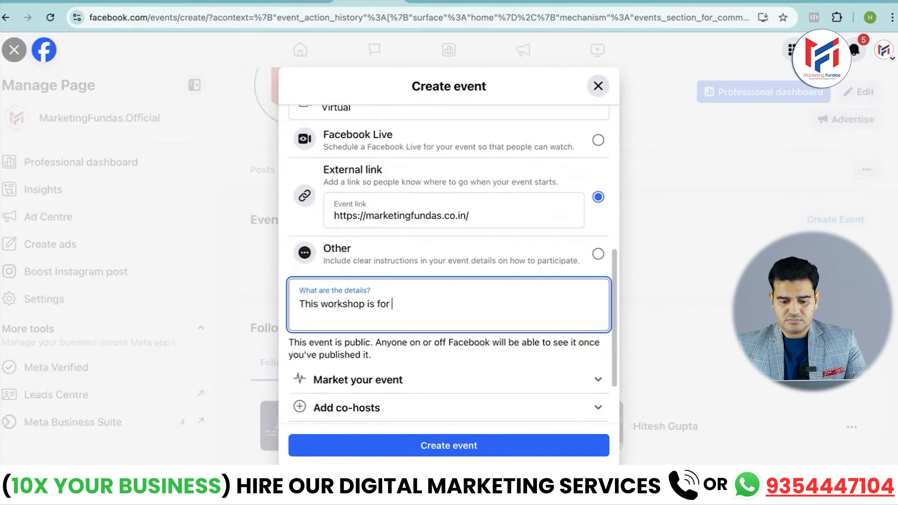
pyautogui.write('digital')
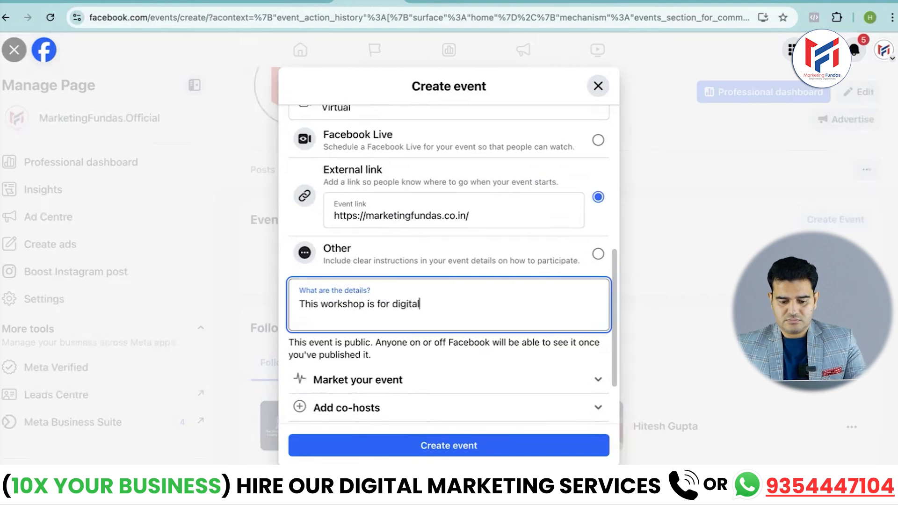
pyautogui.write(' marketing')
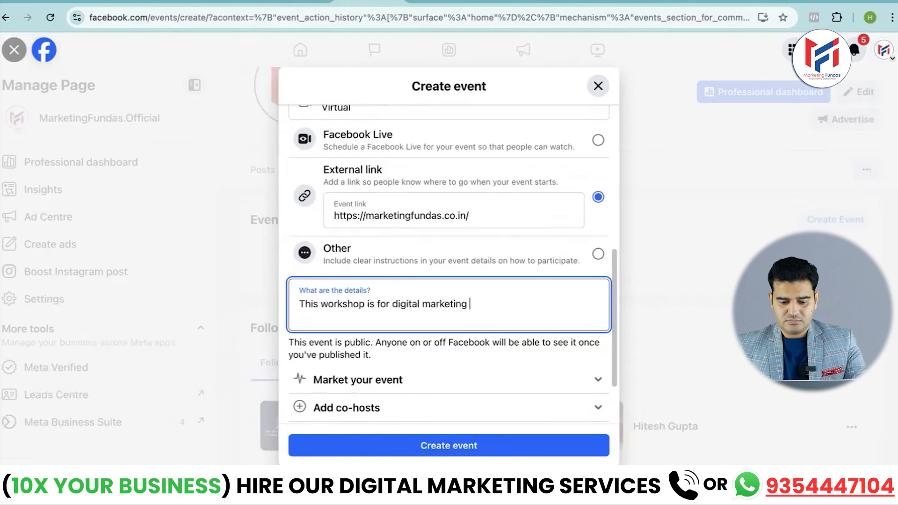
pyautogui.write(' and a')
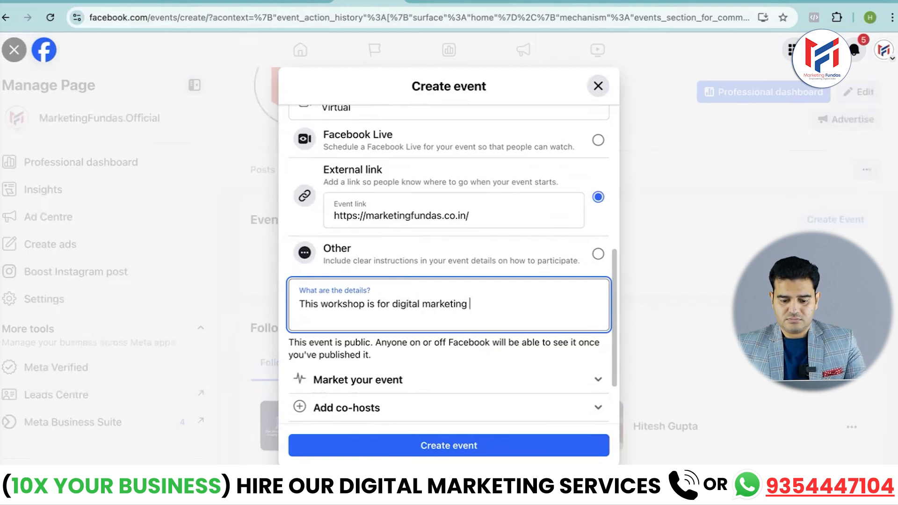
pyautogui.write('i')
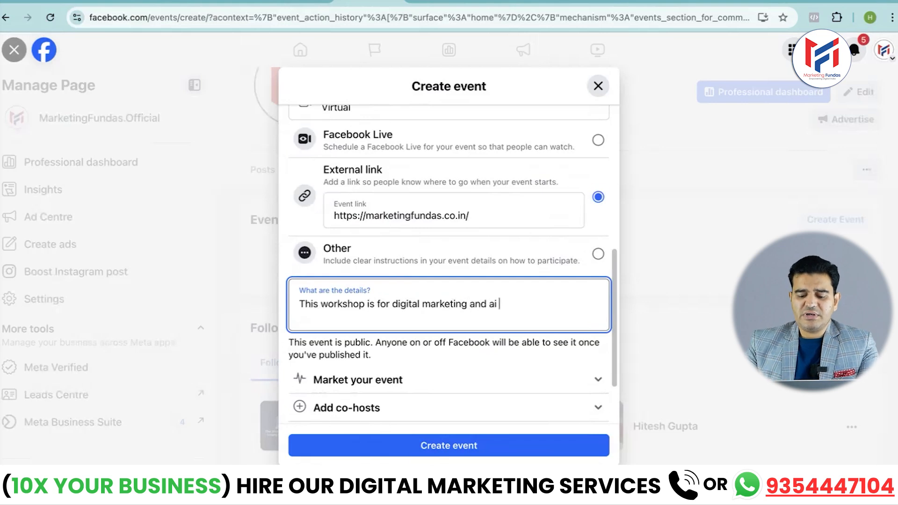
# Set the event's marketing category to Professional networking
pyautogui.scroll(-3, 388, 318)
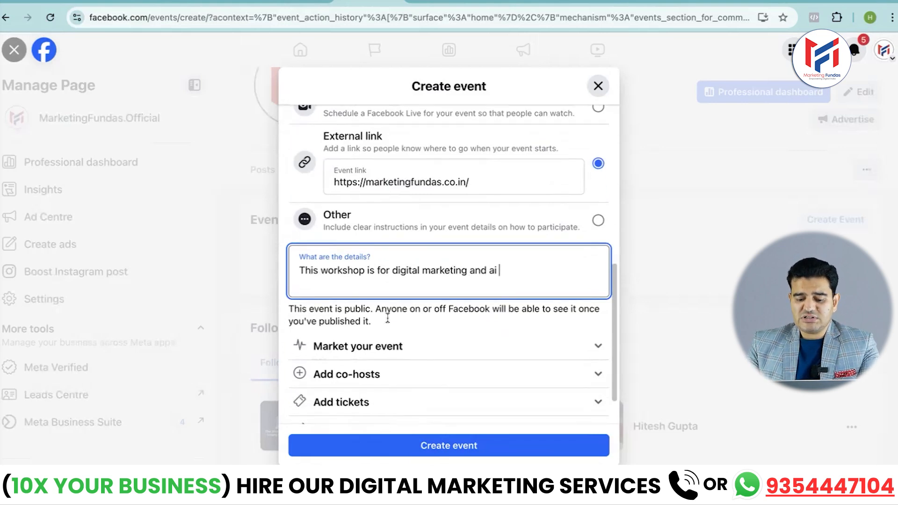
pyautogui.click(597, 295)
pyautogui.scroll(-3, 601, 297)
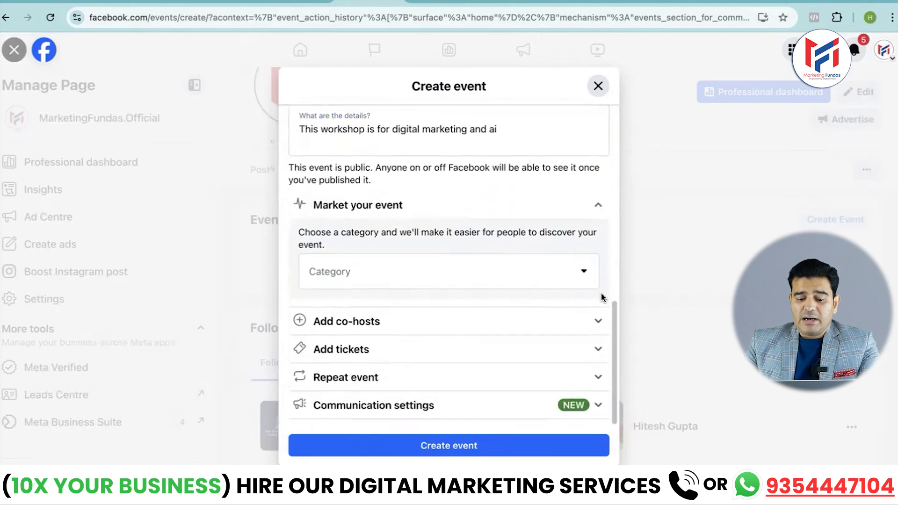
pyautogui.click(584, 272)
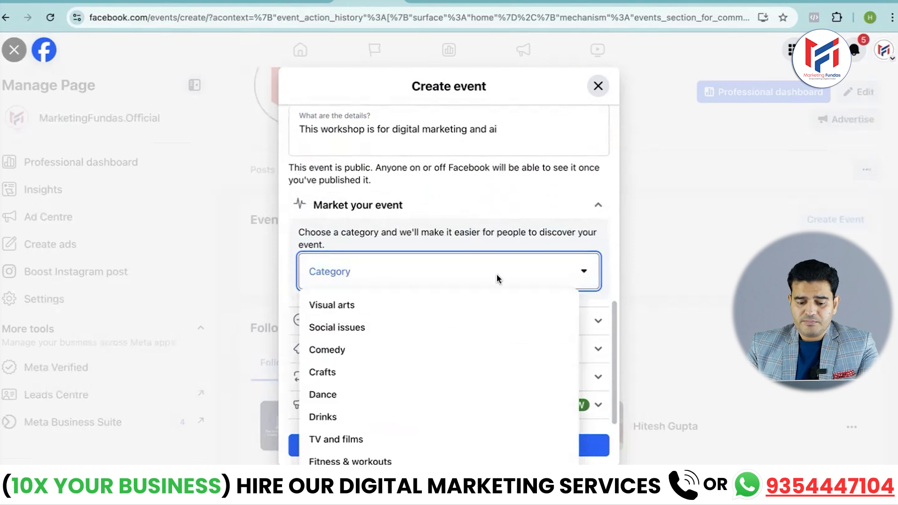
pyautogui.scroll(-5, 428, 369)
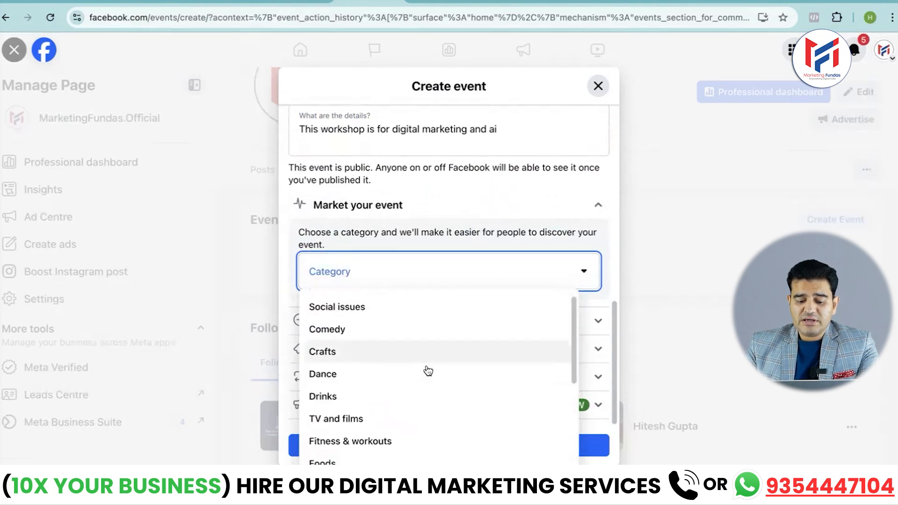
pyautogui.scroll(-4, 429, 370)
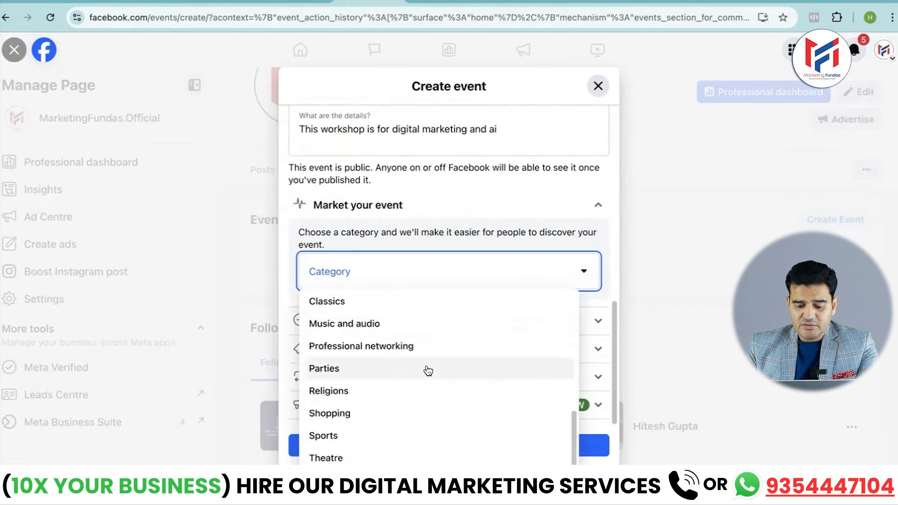
pyautogui.scroll(1, 428, 370)
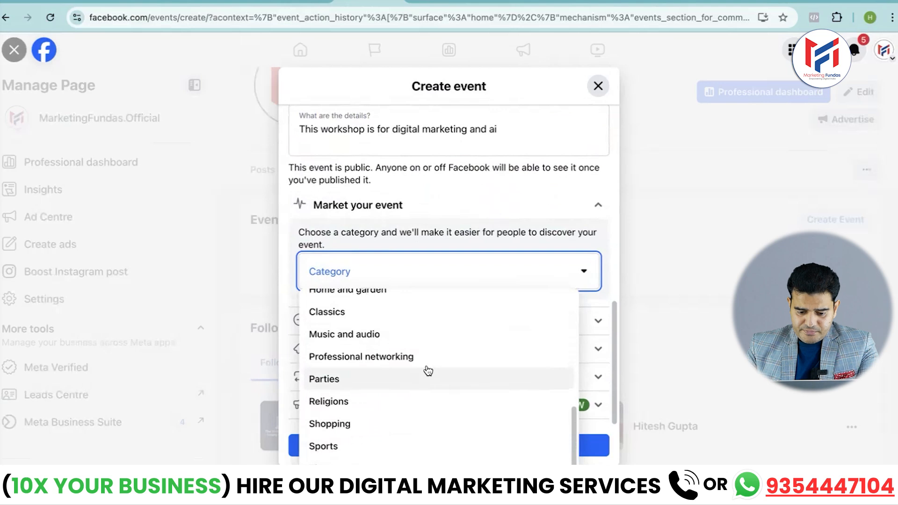
pyautogui.scroll(5, 428, 371)
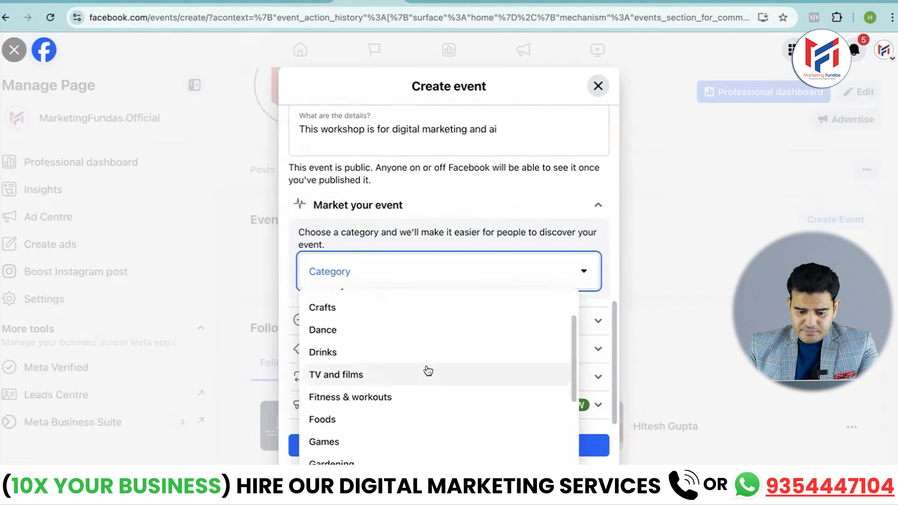
pyautogui.scroll(3, 428, 371)
pyautogui.scroll(-3, 428, 371)
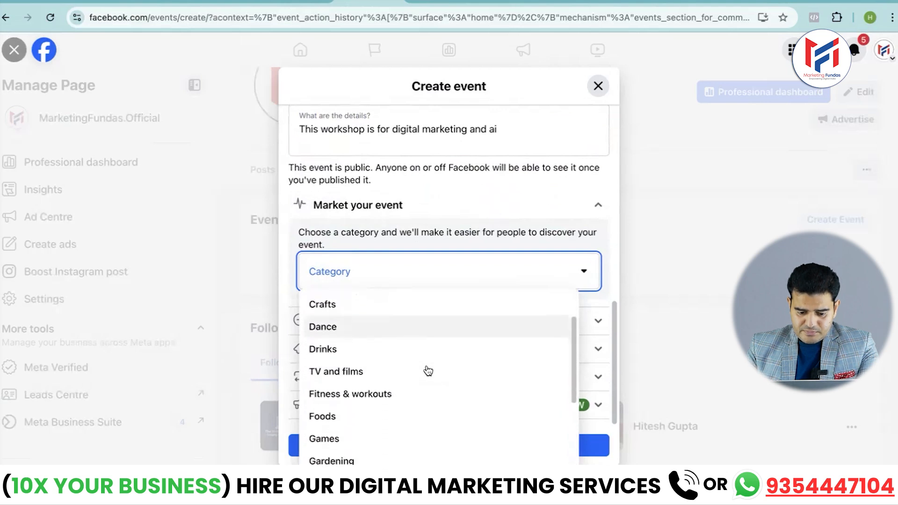
pyautogui.scroll(-5, 429, 371)
pyautogui.scroll(-4, 428, 371)
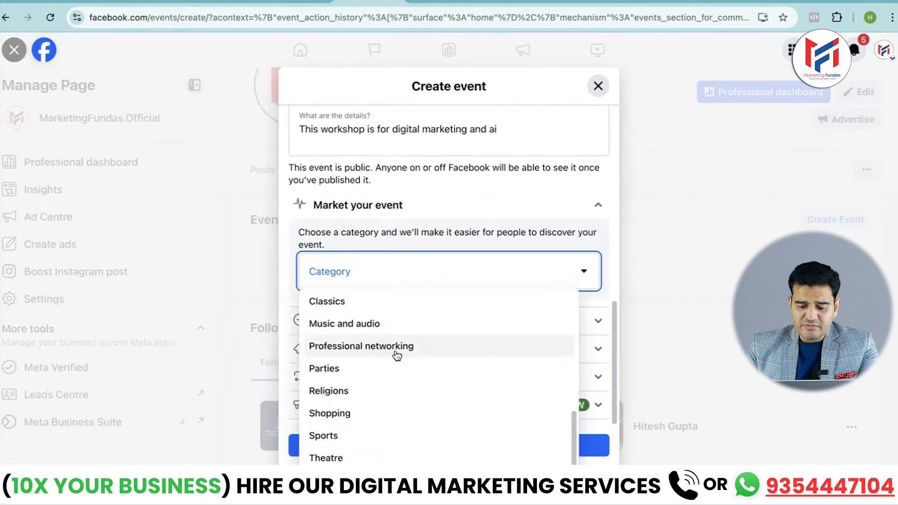
pyautogui.click(386, 352)
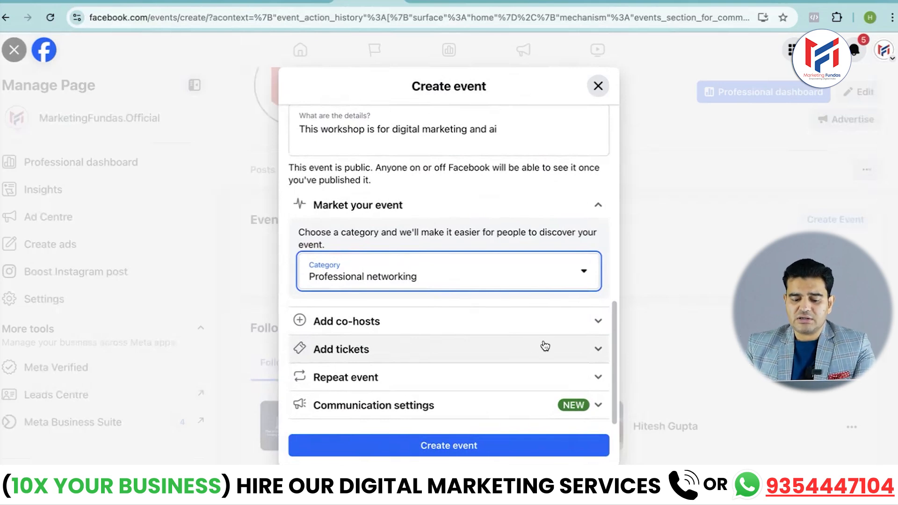
# Search the possible co-hosts for "mediabhai llp" and close the co-host section without adding one
pyautogui.click(596, 321)
pyautogui.click(360, 282)
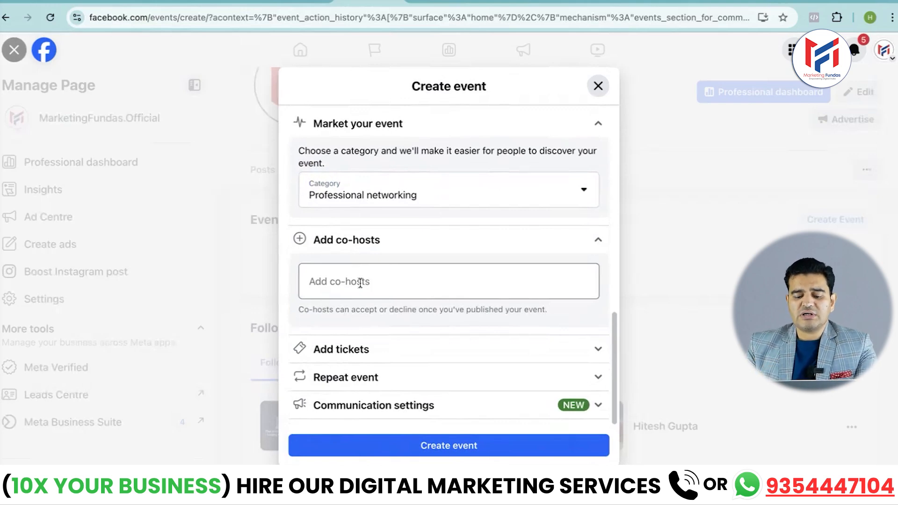
pyautogui.click(361, 283)
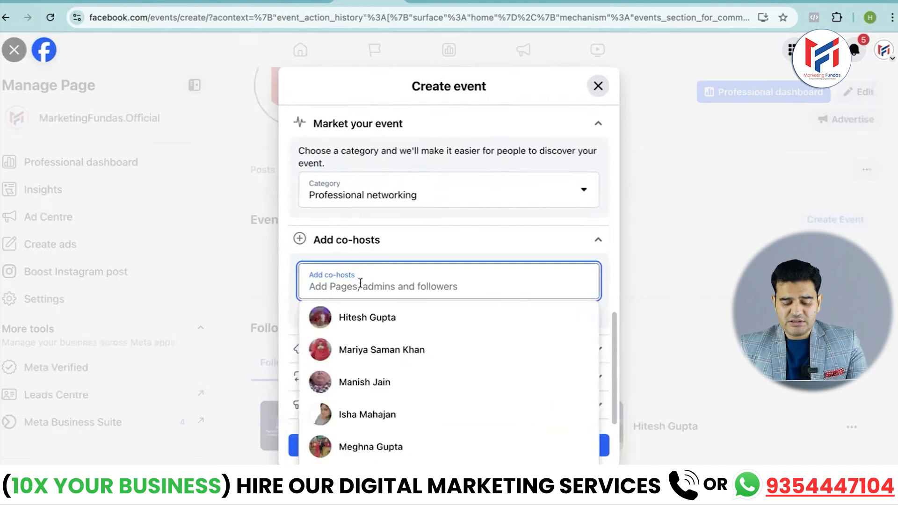
pyautogui.write('mediabhai')
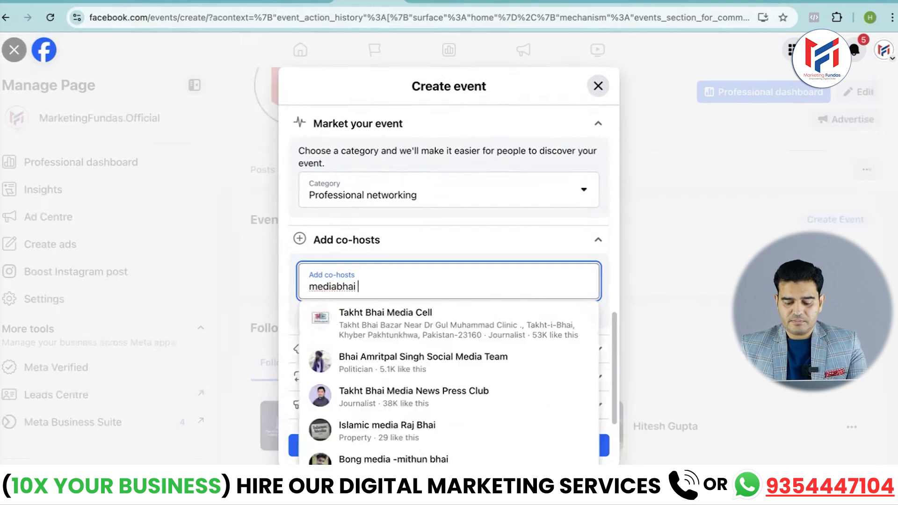
pyautogui.write(' llp')
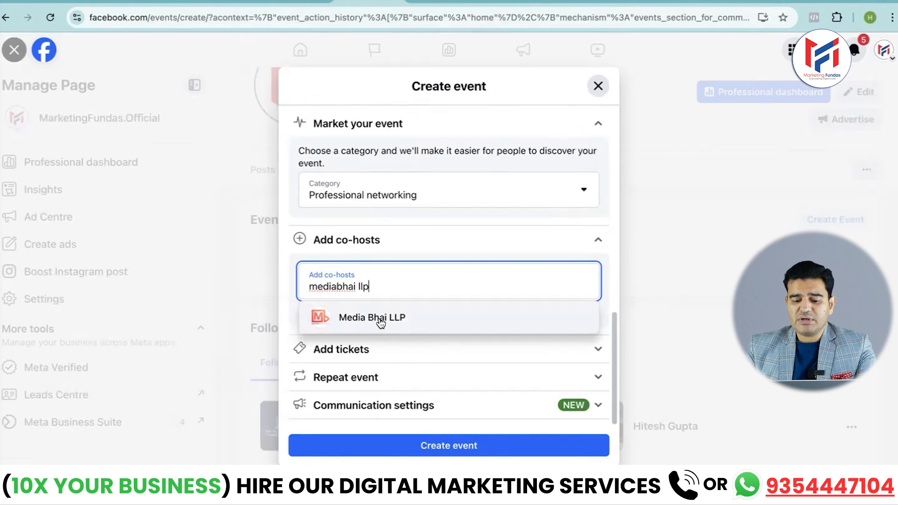
pyautogui.click(598, 240)
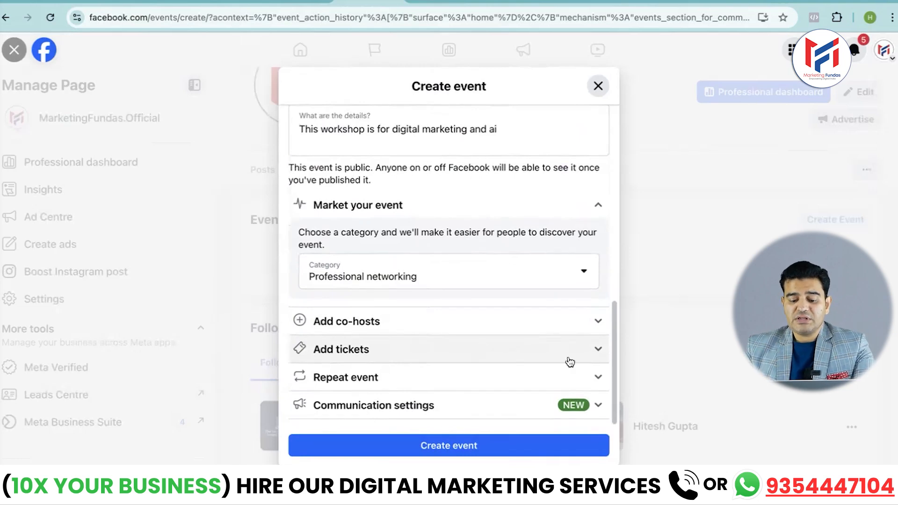
# Examine the ticket link option and the repeat frequency options for the event
pyautogui.click(598, 351)
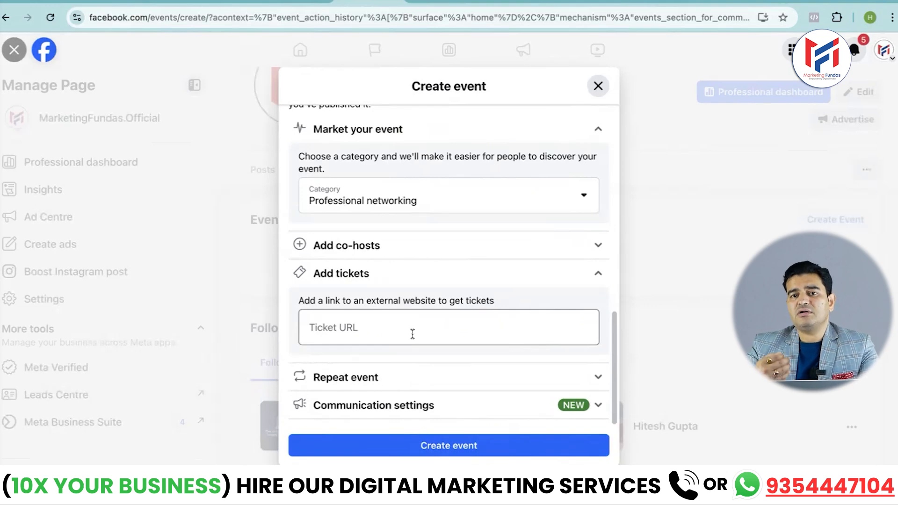
pyautogui.click(599, 275)
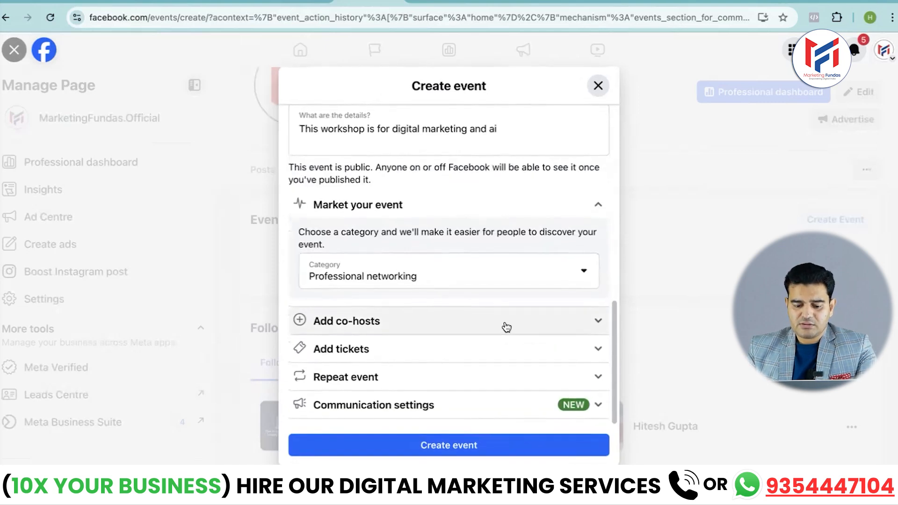
pyautogui.click(598, 377)
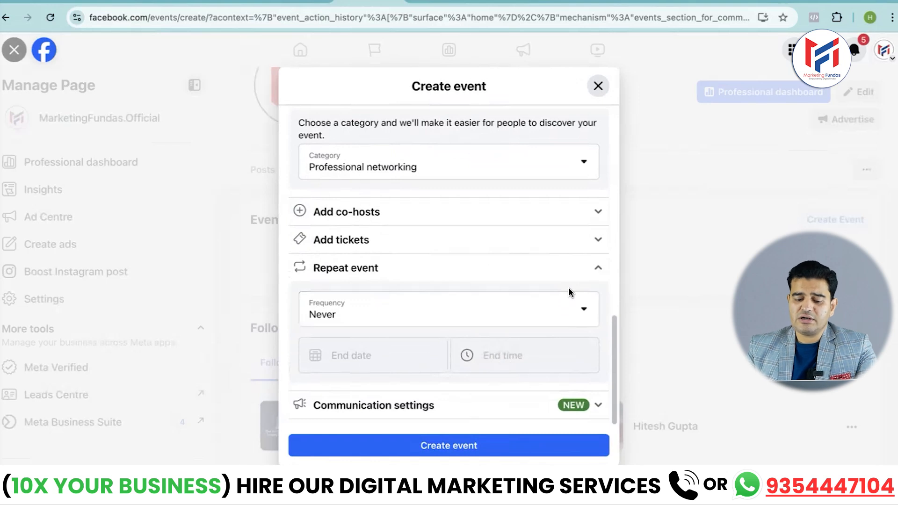
pyautogui.click(600, 271)
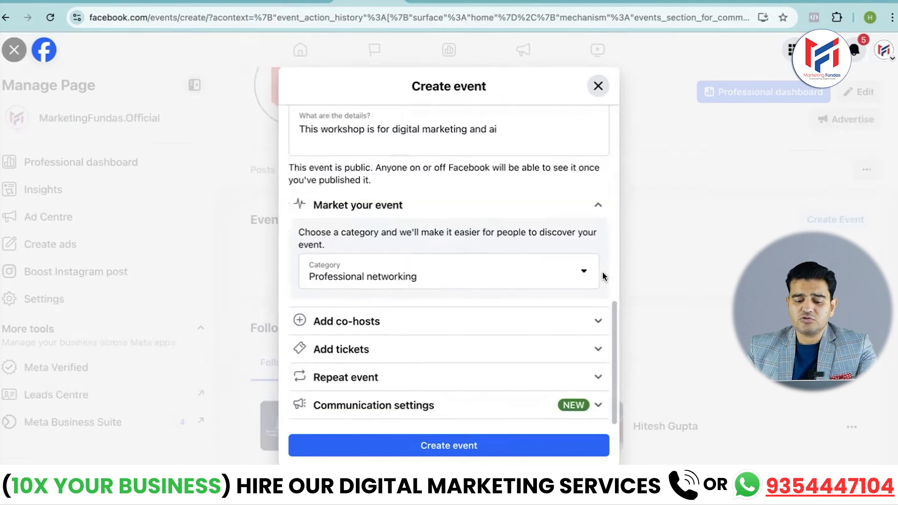
# Review the event's communication settings for the guest list, posting, approval and spam, and publish the event
pyautogui.click(598, 404)
pyautogui.scroll(-3, 488, 346)
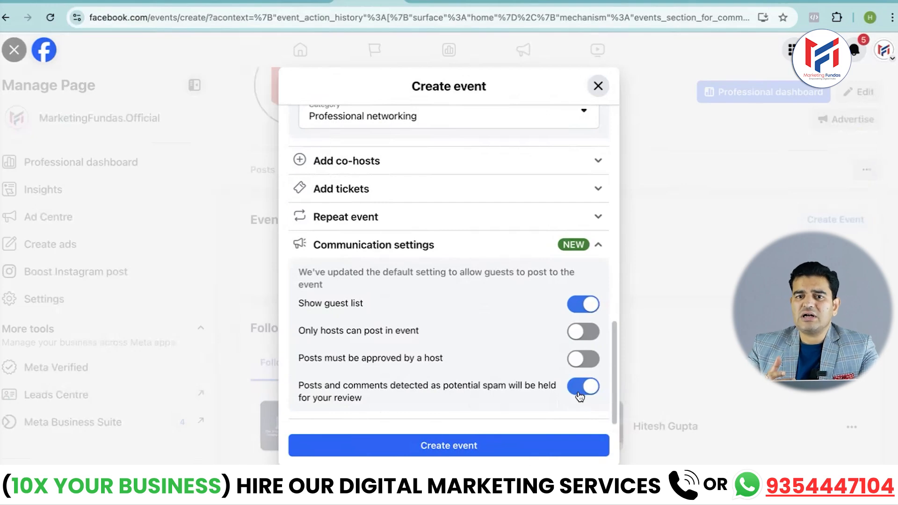
pyautogui.click(445, 448)
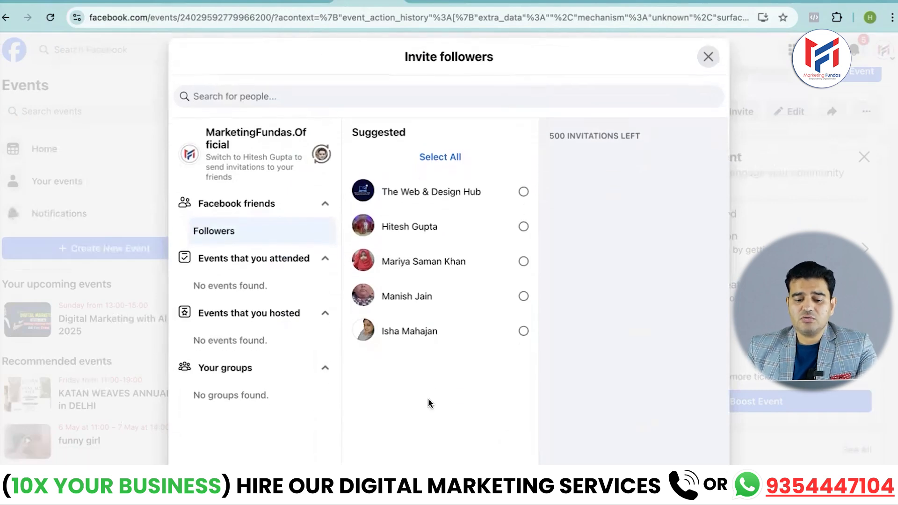
# Send an event invitation to the second suggested follower and look over the published event page
pyautogui.scroll(-1, 321, 343)
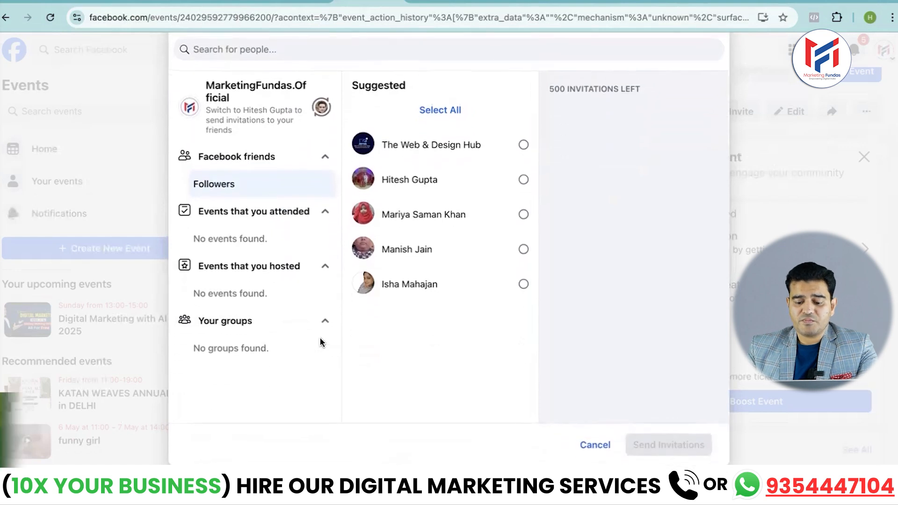
pyautogui.scroll(1, 362, 383)
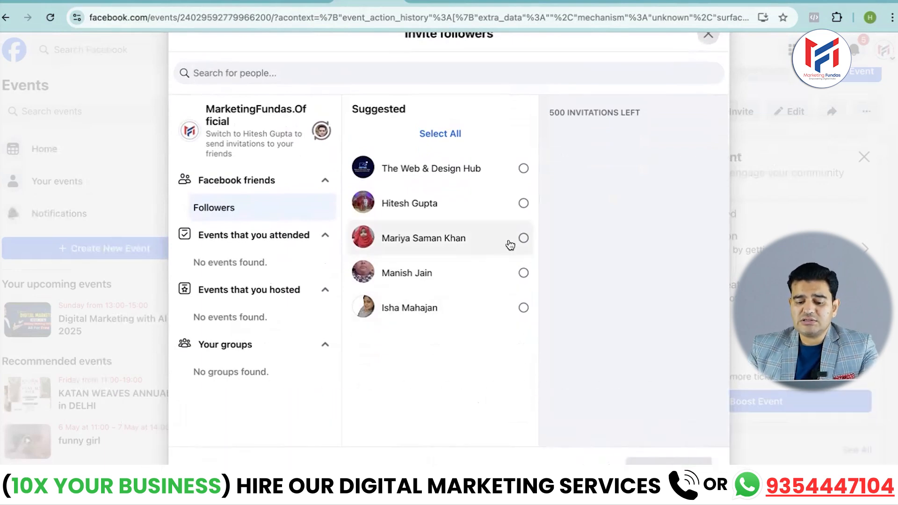
pyautogui.click(524, 205)
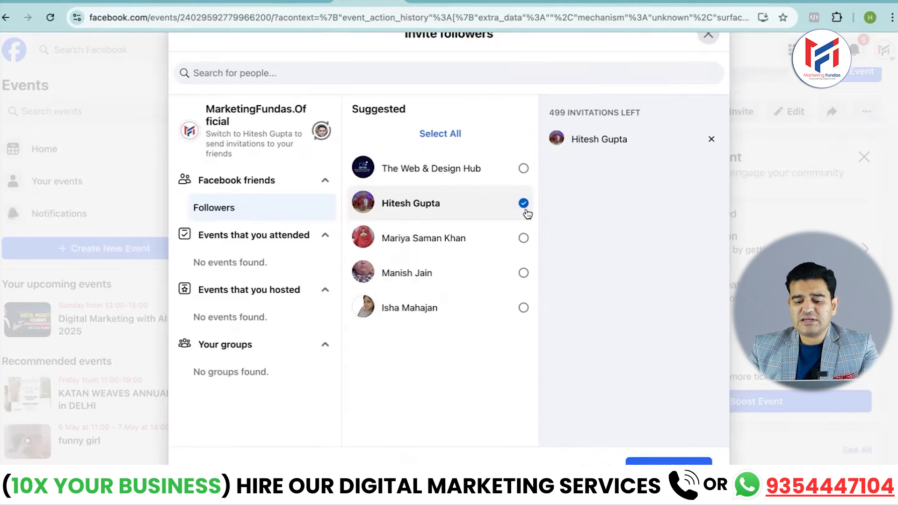
pyautogui.click(650, 468)
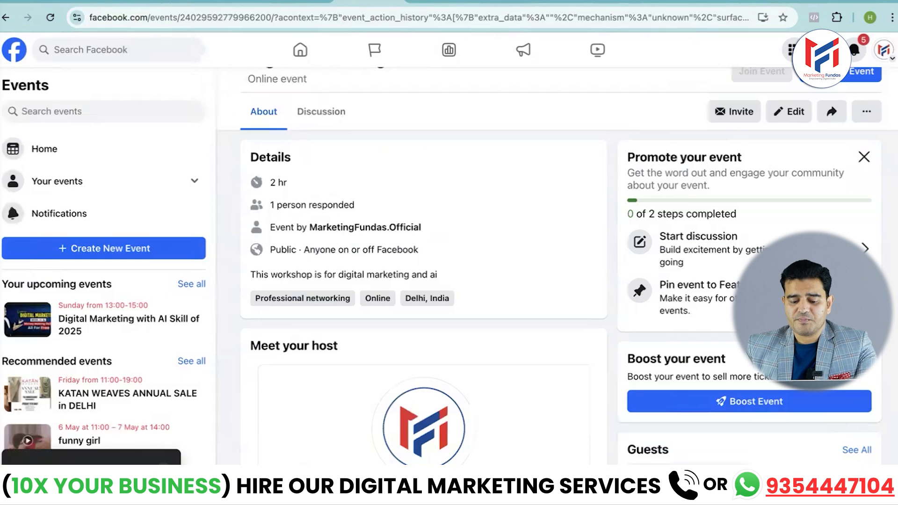
pyautogui.scroll(-6, 510, 371)
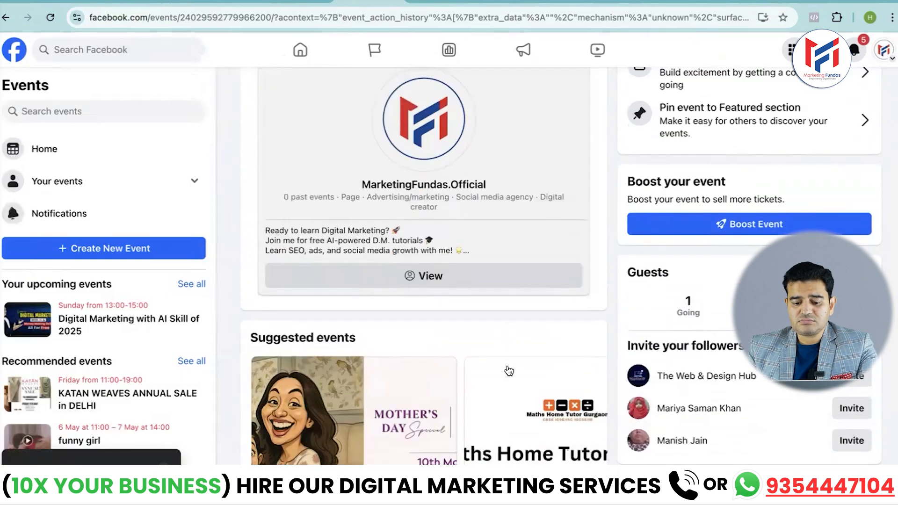
pyautogui.scroll(4, 509, 371)
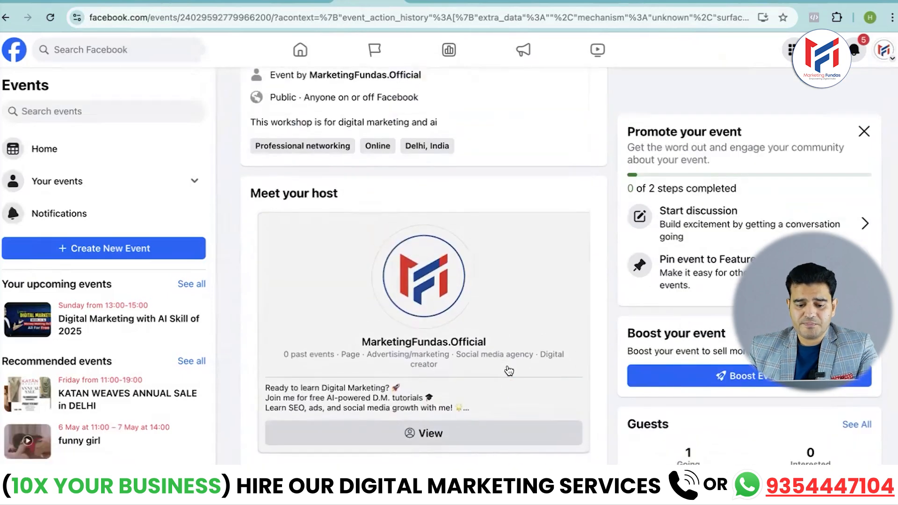
# Open the MarketingFundas.Official page from the event's host section and examine the event post in its feed
pyautogui.scroll(-3, 508, 368)
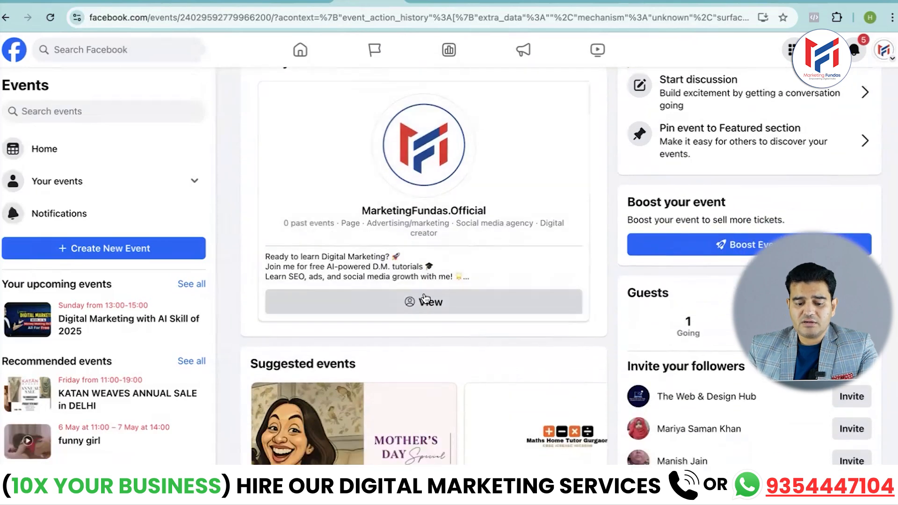
pyautogui.scroll(2, 407, 103)
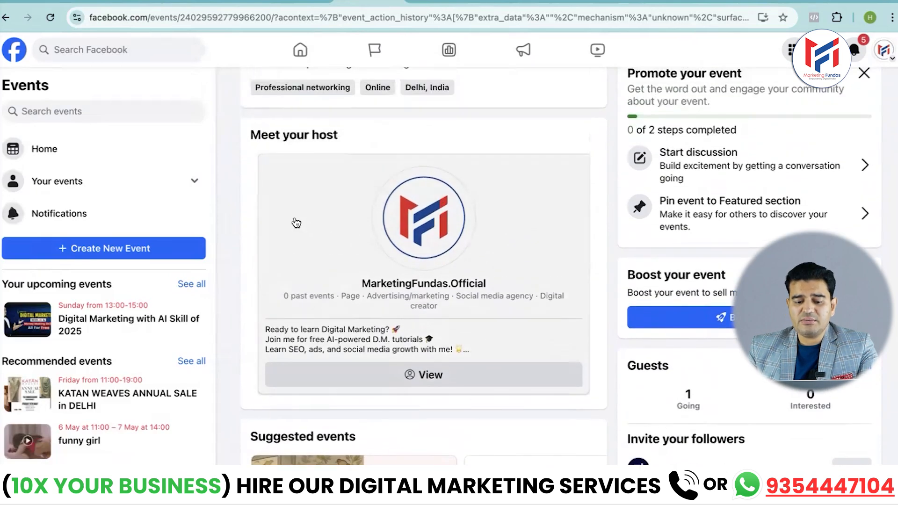
pyautogui.click(431, 375)
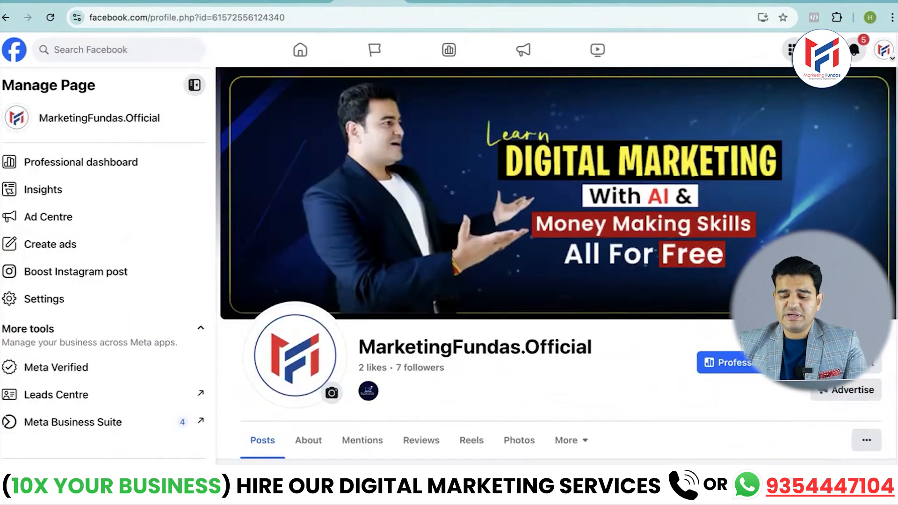
pyautogui.scroll(-7, 557, 266)
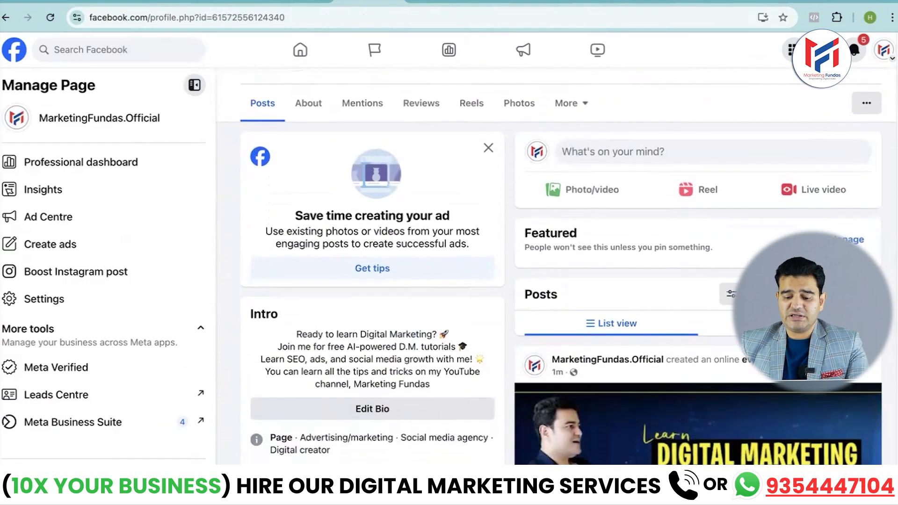
pyautogui.scroll(-3, 557, 267)
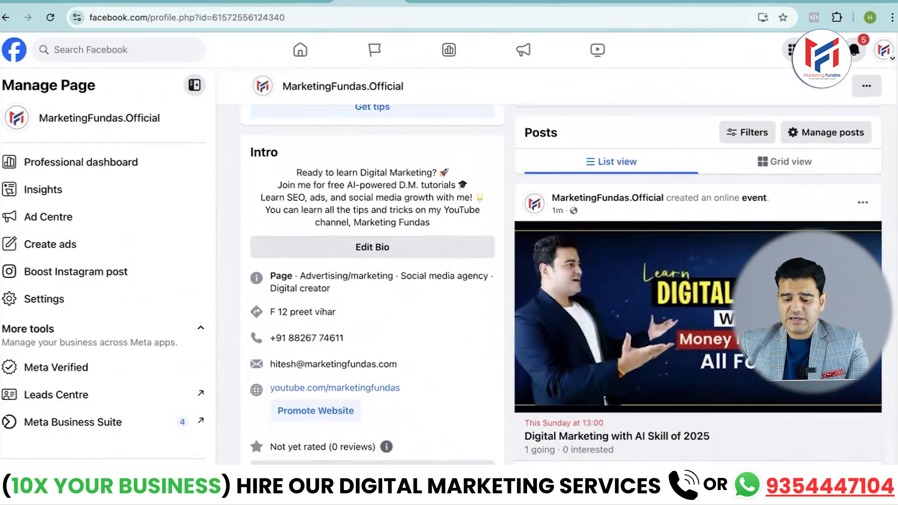
pyautogui.scroll(-1, 637, 196)
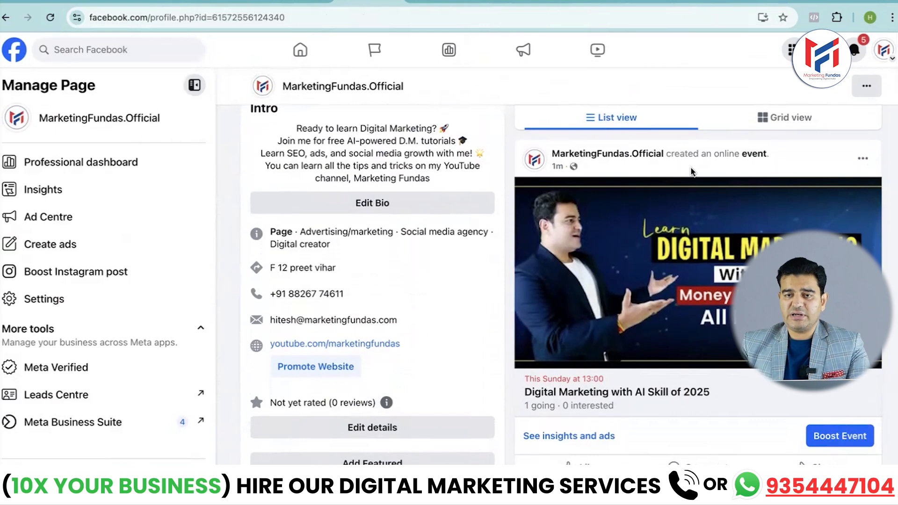
pyautogui.scroll(-1, 692, 172)
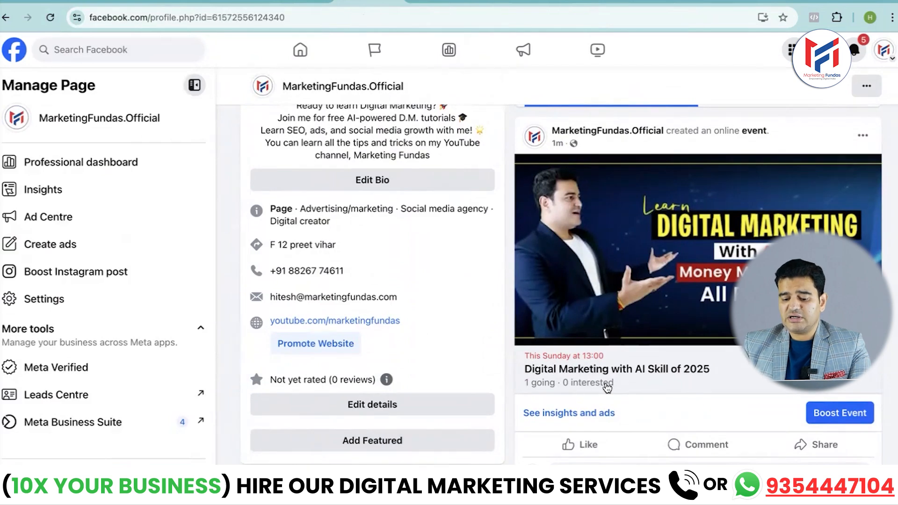
pyautogui.scroll(-2, 587, 403)
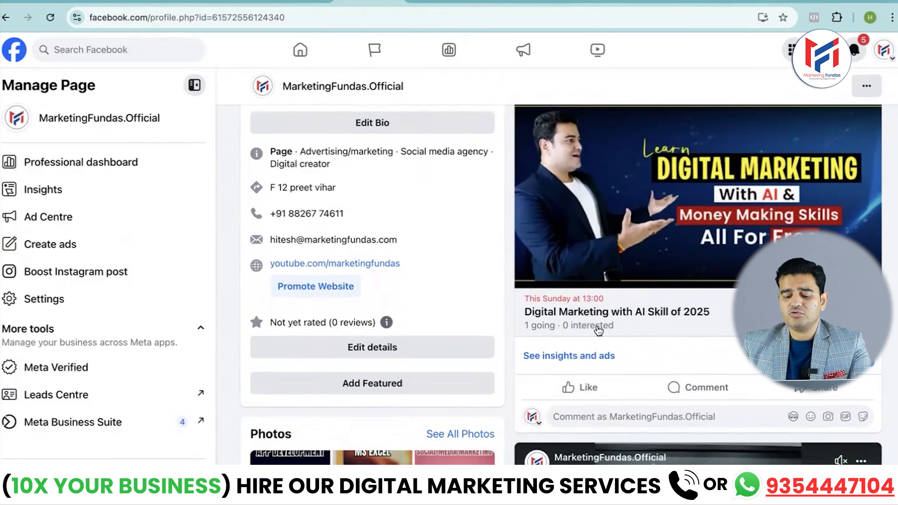
pyautogui.scroll(-1, 599, 331)
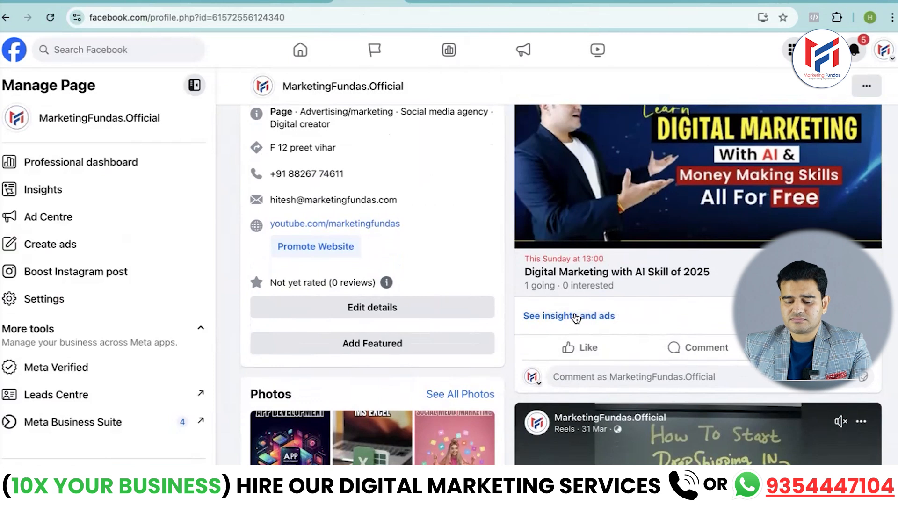
# View the insights and ads for the event post and return to the page
pyautogui.scroll(1, 576, 318)
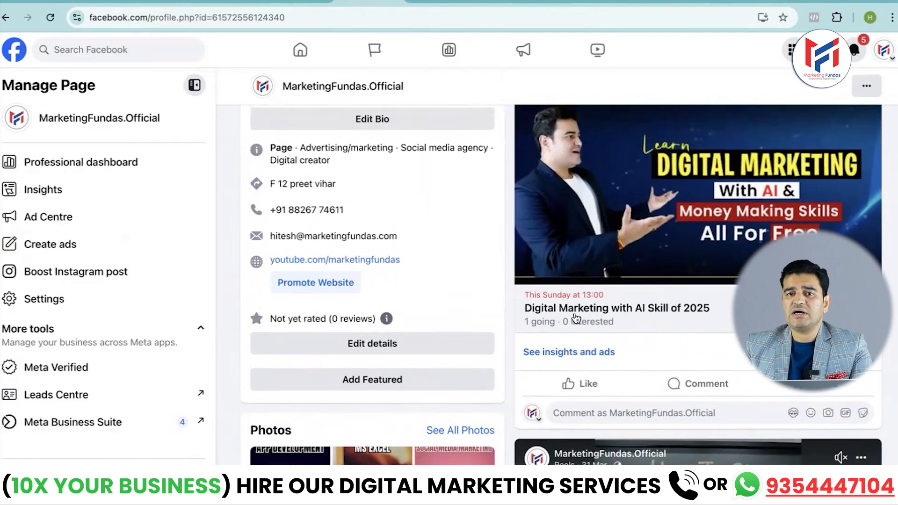
pyautogui.click(563, 355)
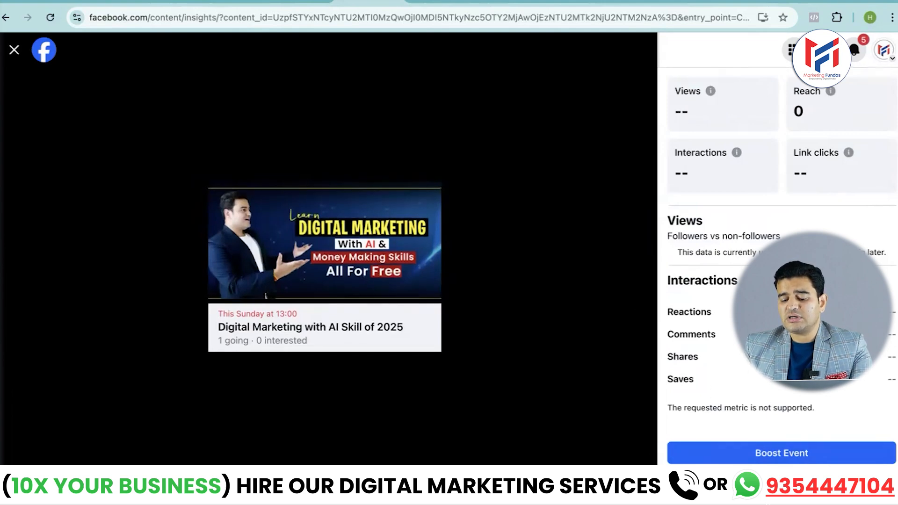
pyautogui.click(12, 54)
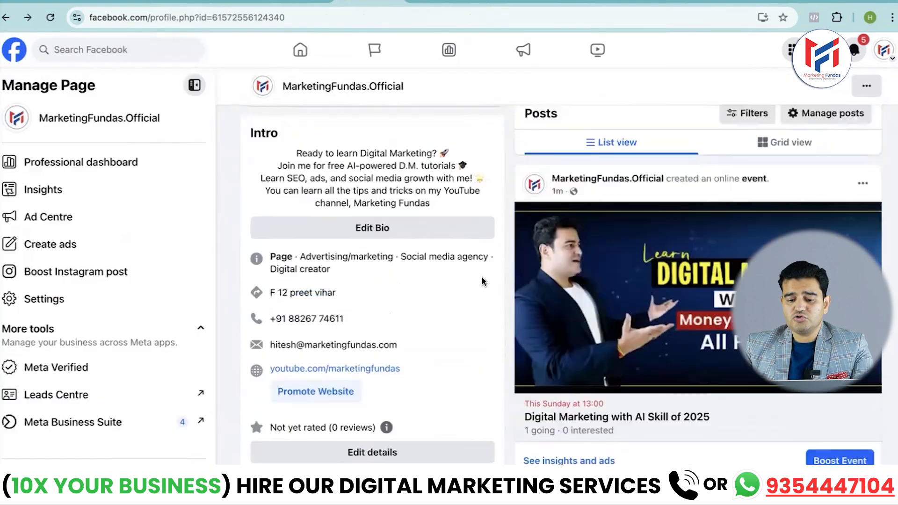
# Open the Events section of the MarketingFundas.Official page and look over its upcoming events
pyautogui.scroll(7, 483, 280)
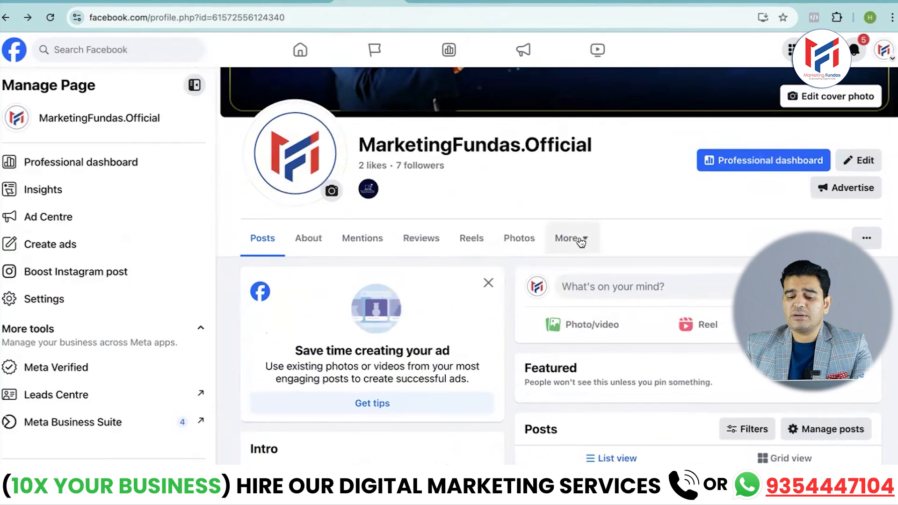
pyautogui.click(582, 241)
pyautogui.click(571, 334)
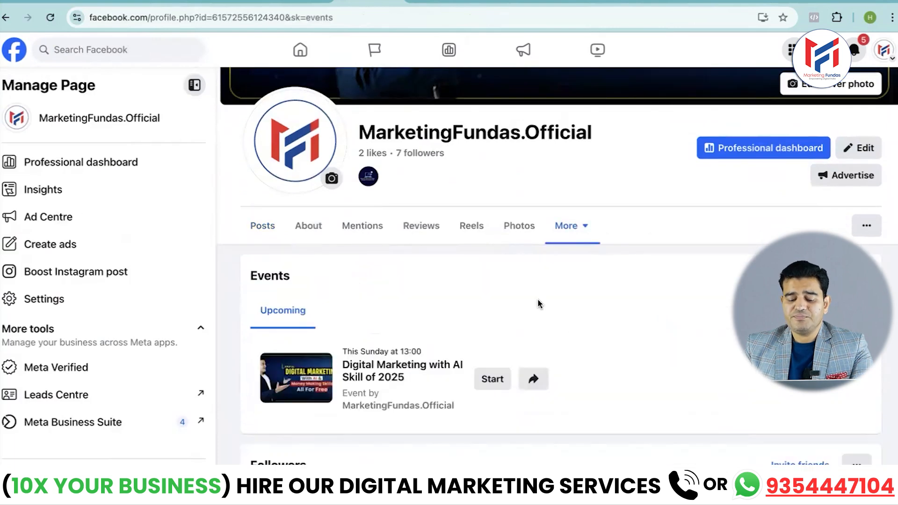
pyautogui.scroll(-2, 537, 303)
pyautogui.scroll(-1, 329, 252)
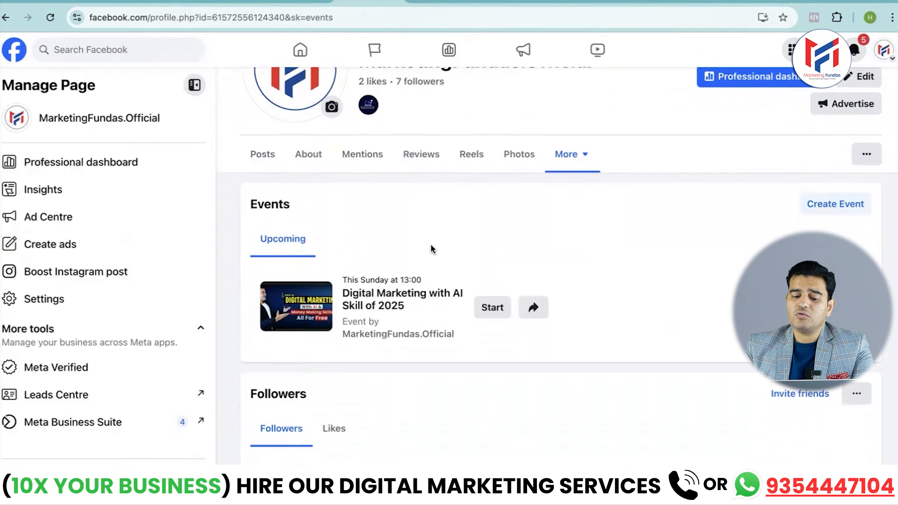
pyautogui.scroll(-1, 431, 245)
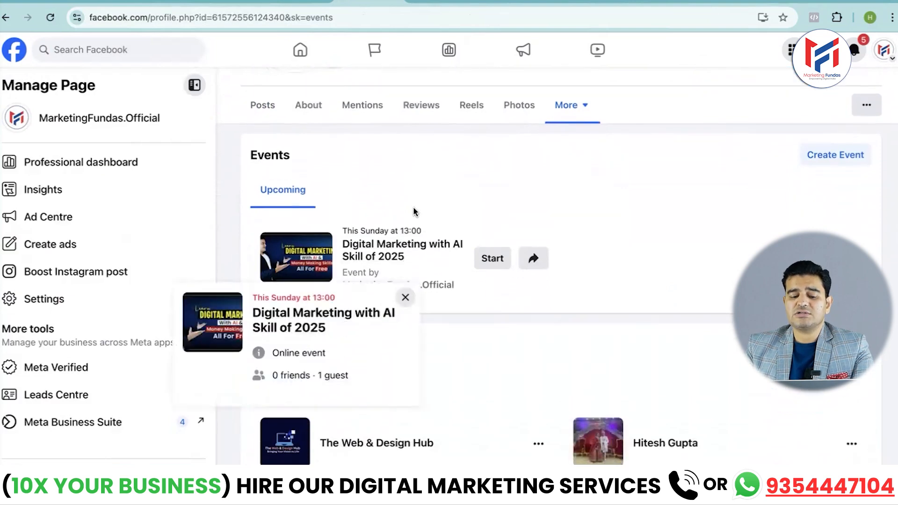